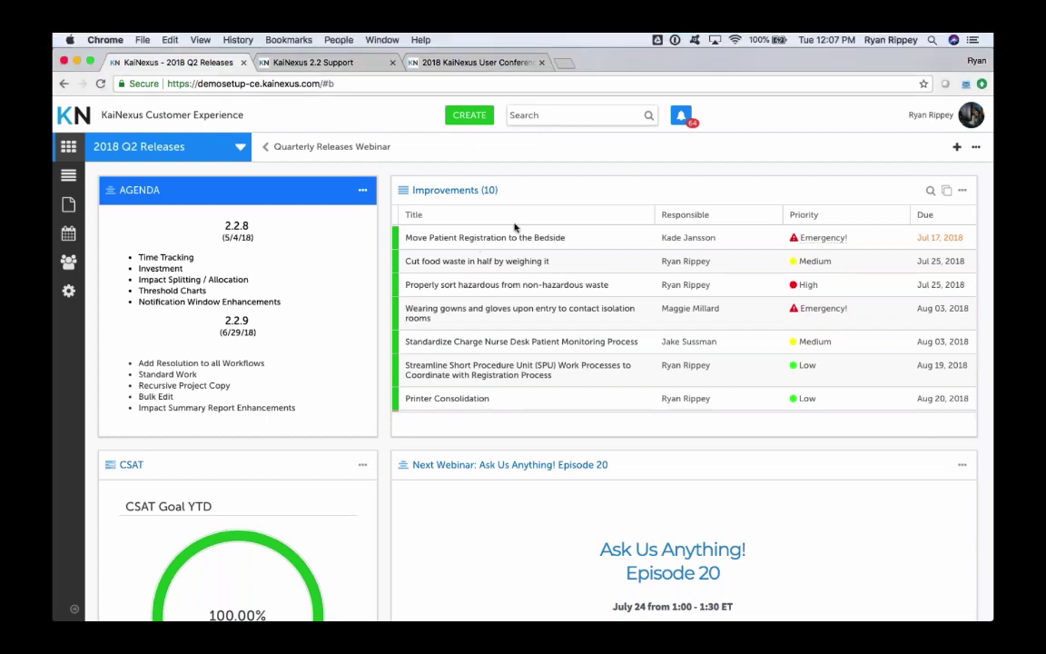
# Open the "Move Patient Registration to the Bedside" improvement at full size and bring up its Time Tracking section
pyautogui.click(465, 239)
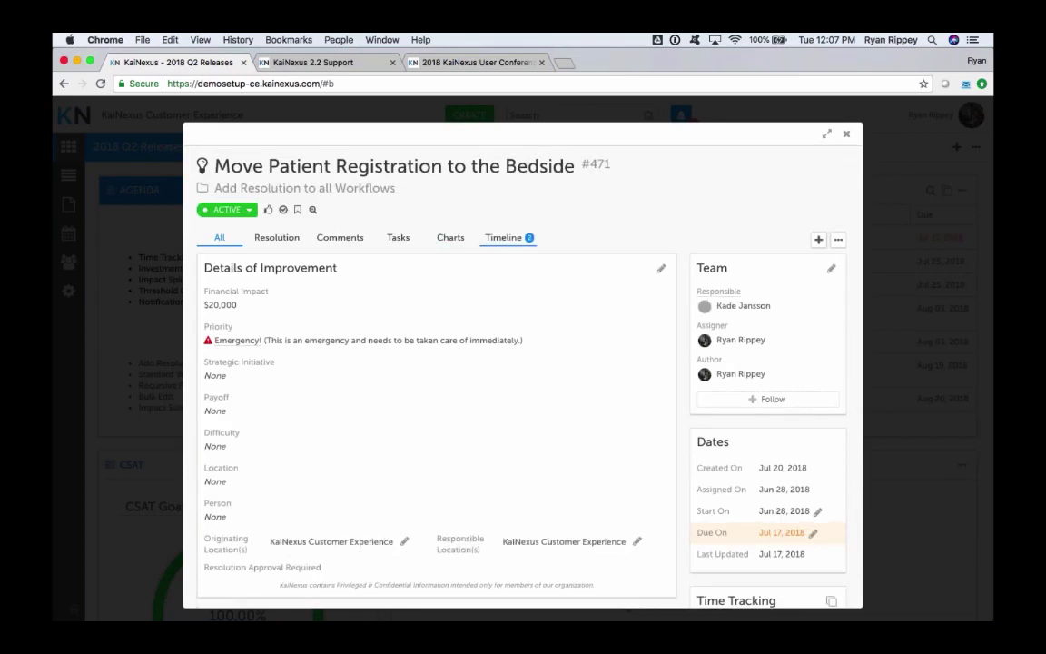
pyautogui.click(826, 134)
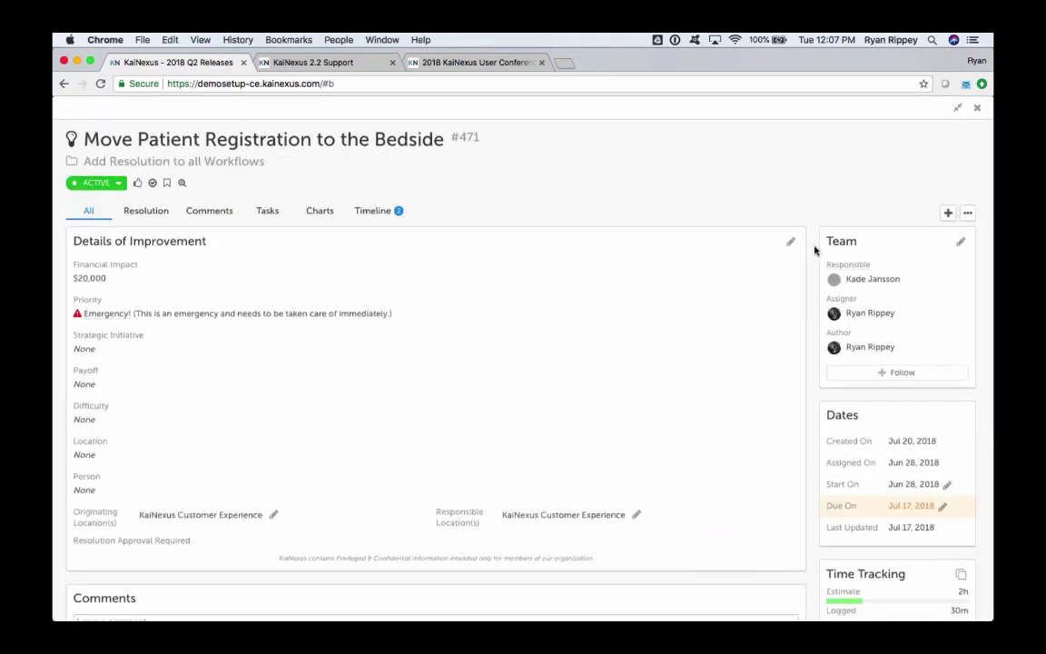
pyautogui.scroll(-5, 815, 251)
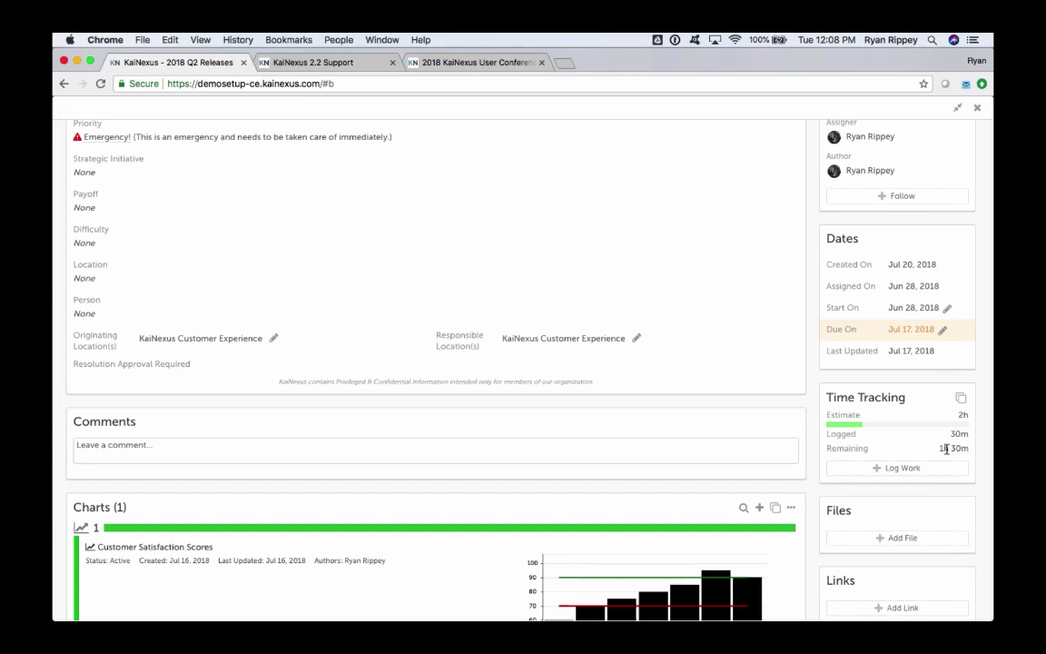
# View the Log Work form and the Work Log of the improvement's time tracking, closing both without changes
pyautogui.click(898, 470)
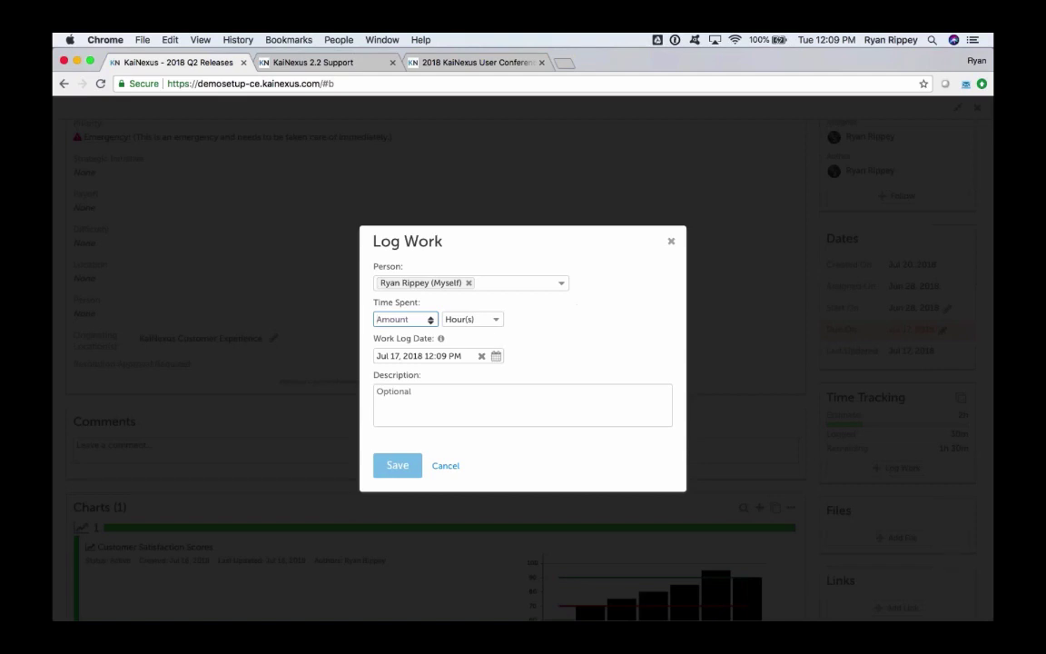
pyautogui.click(546, 333)
pyautogui.click(671, 243)
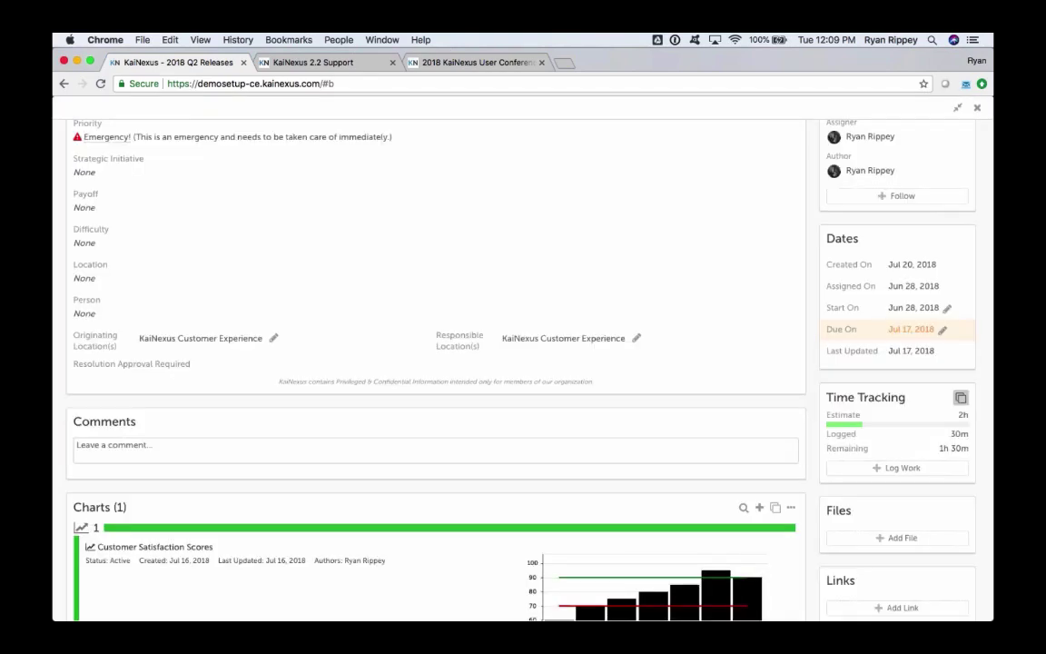
pyautogui.click(961, 398)
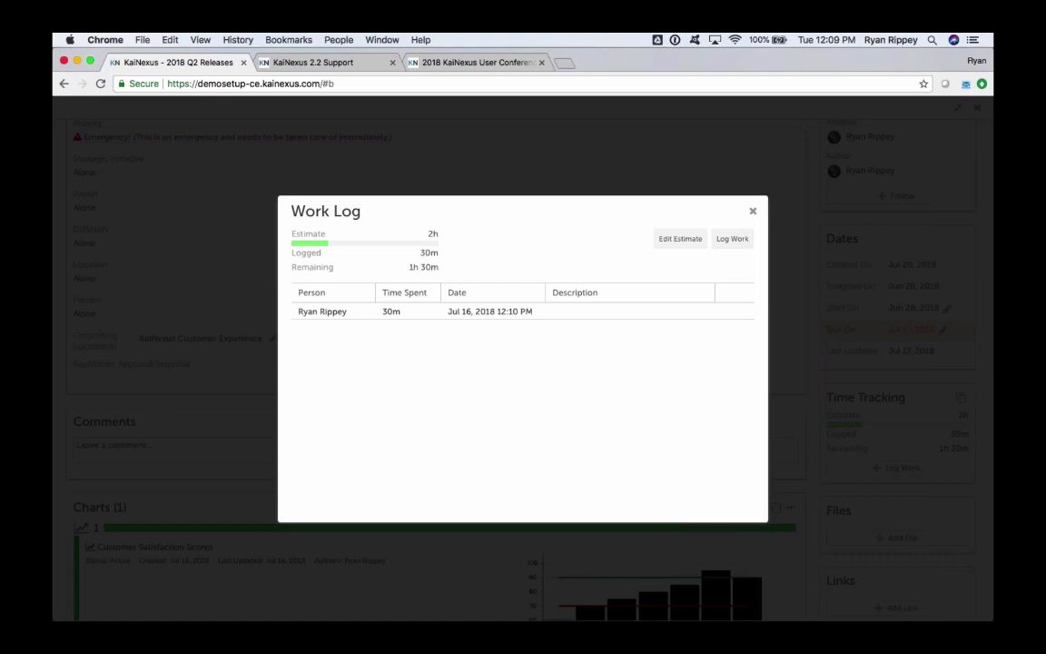
pyautogui.click(753, 213)
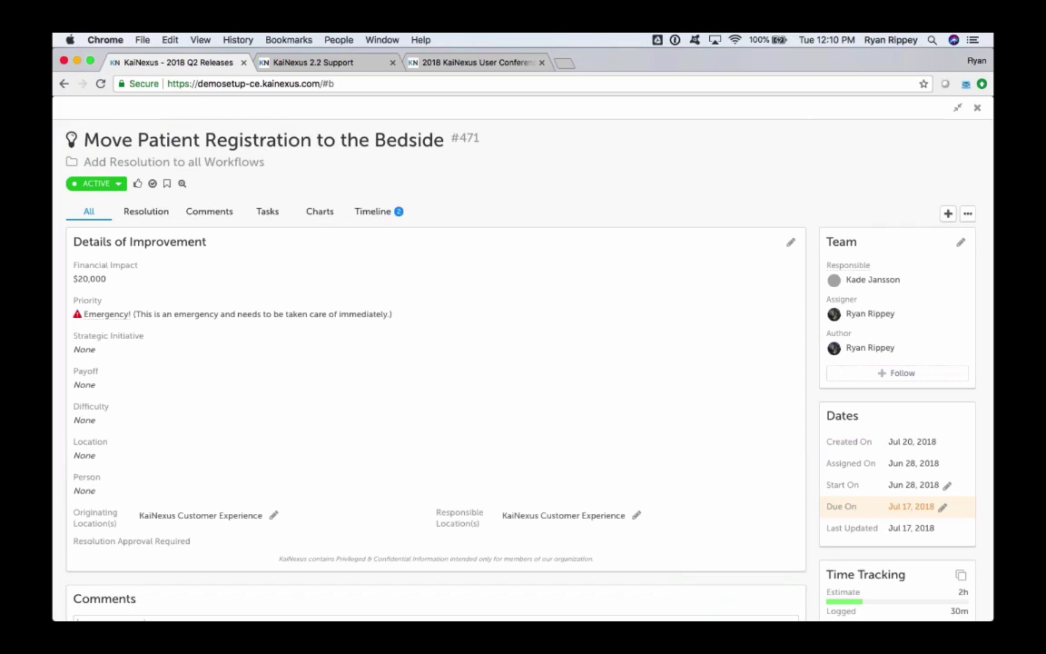
# Start resolving the improvement, include Funds as an investment, and view its value form without saving a value
pyautogui.click(117, 185)
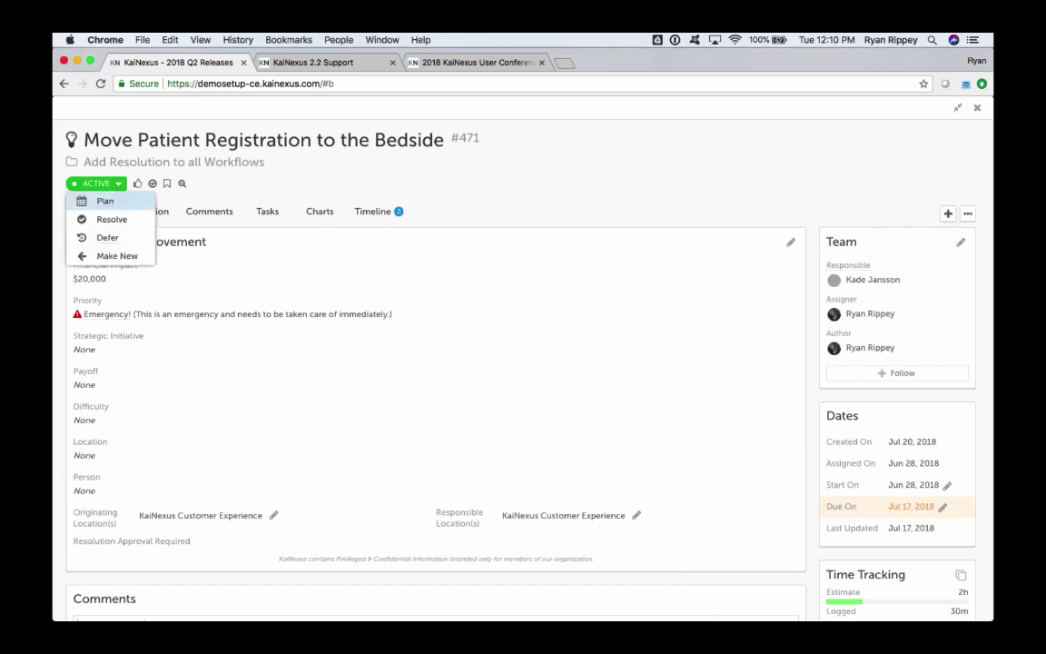
pyautogui.click(112, 220)
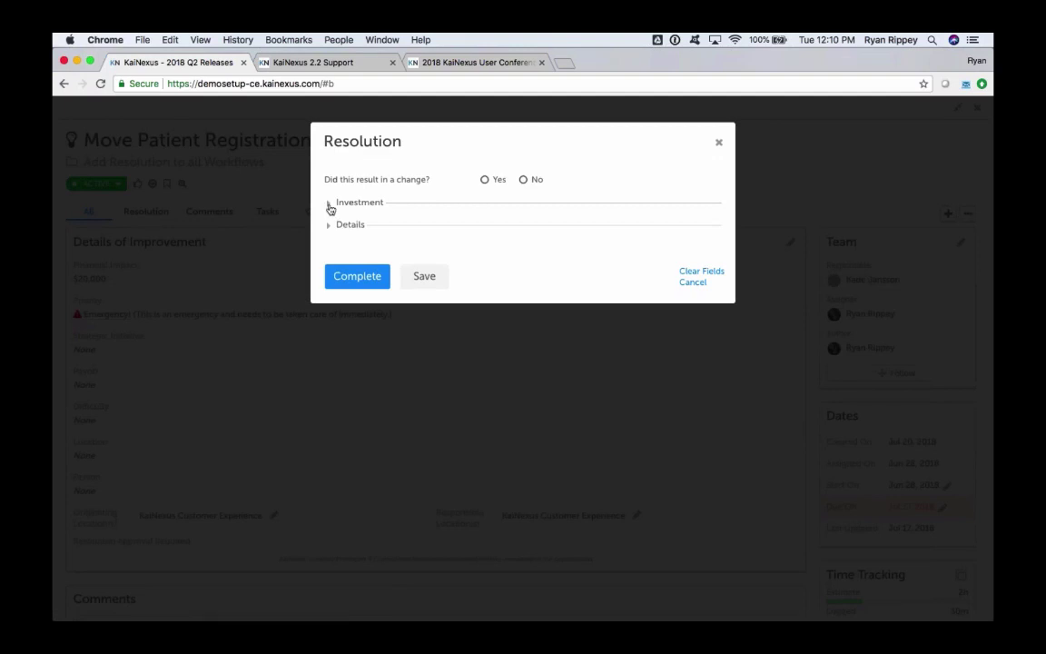
pyautogui.click(329, 204)
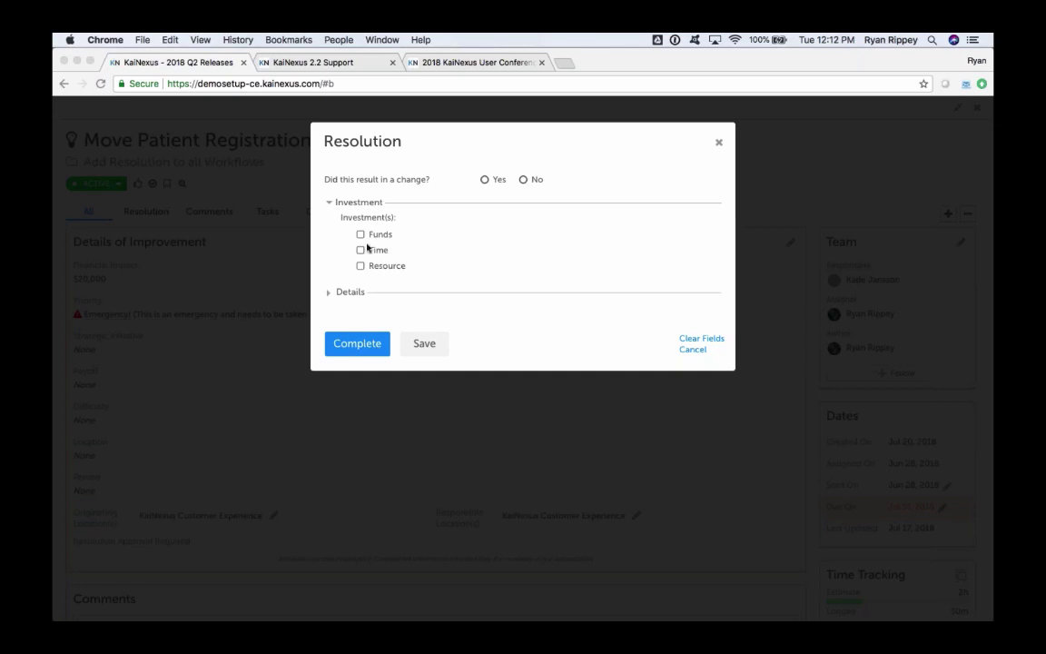
pyautogui.click(360, 236)
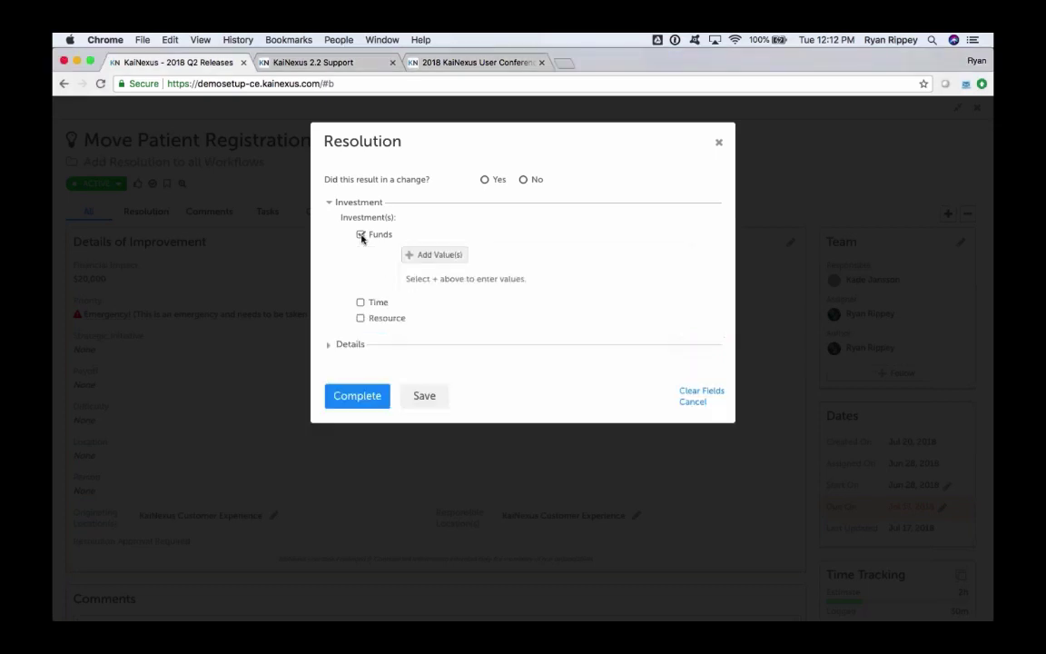
pyautogui.click(428, 256)
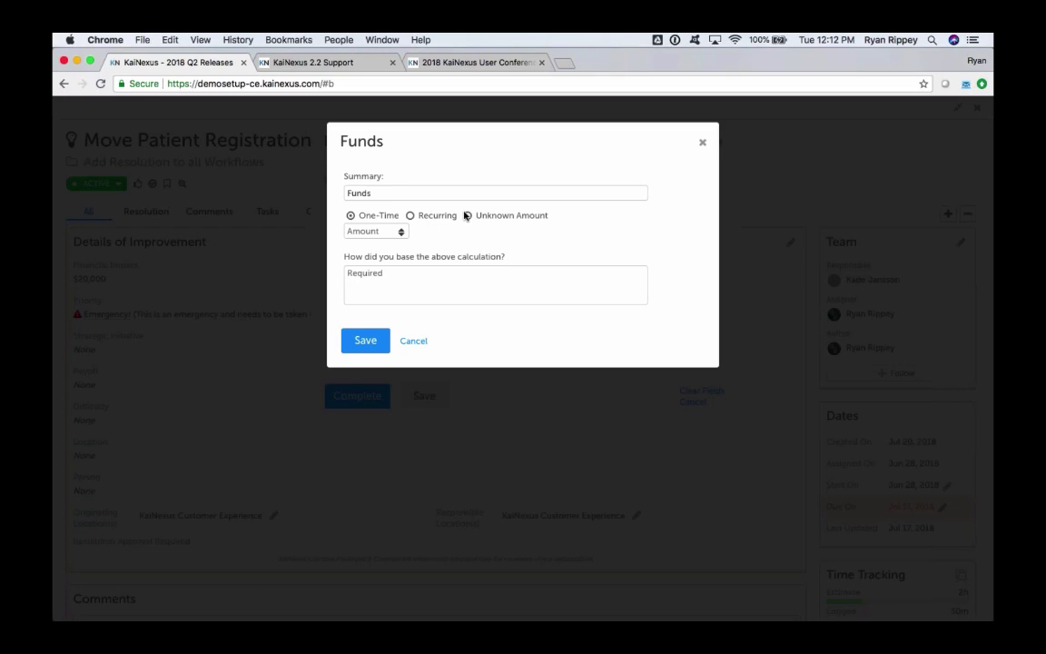
pyautogui.click(702, 141)
# Include Resource as an investment and view the resource choices in its value form without saving a value
pyautogui.click(360, 319)
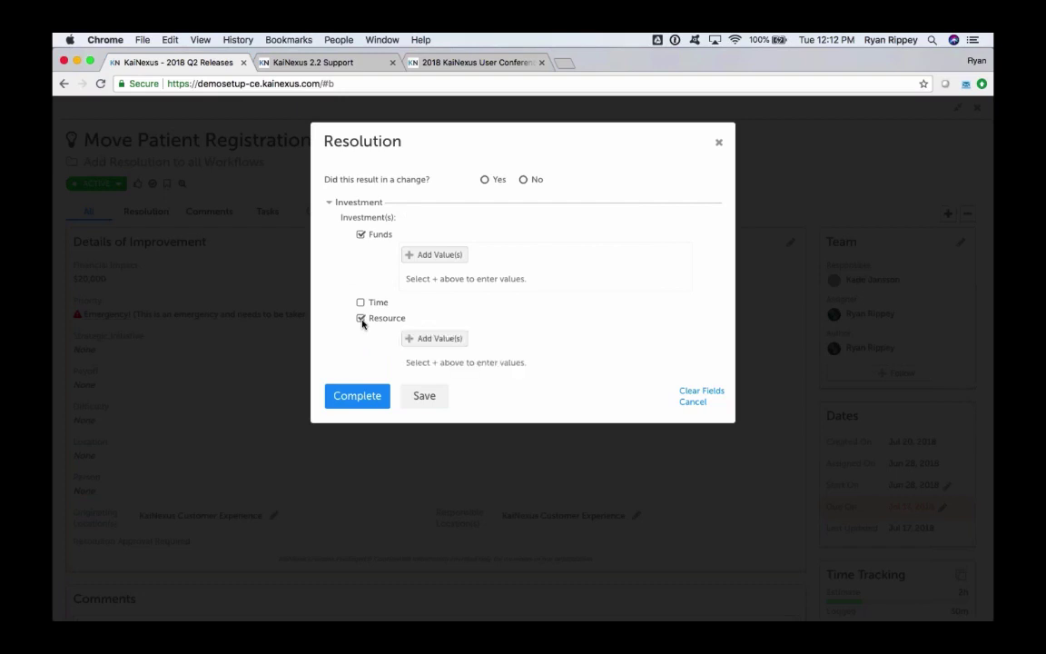
pyautogui.click(444, 340)
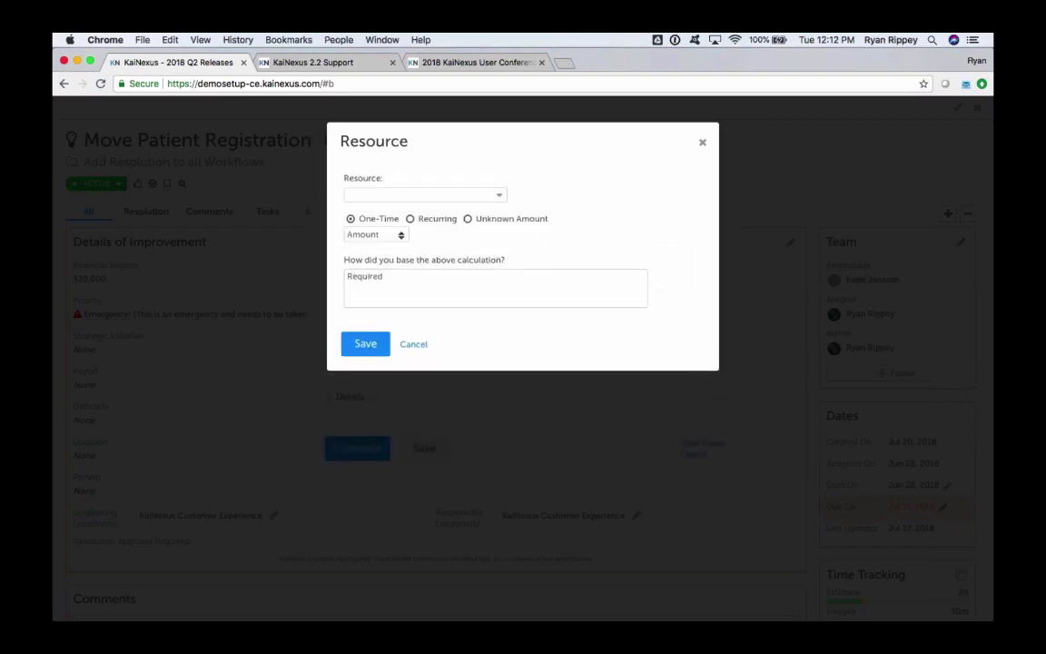
pyautogui.click(382, 194)
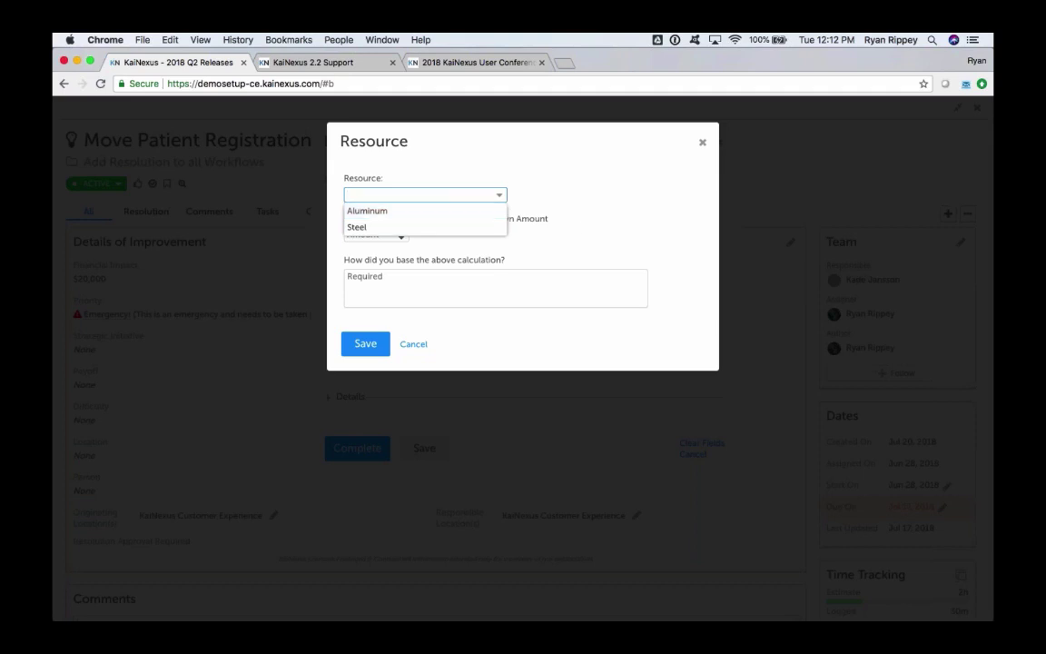
pyautogui.click(702, 141)
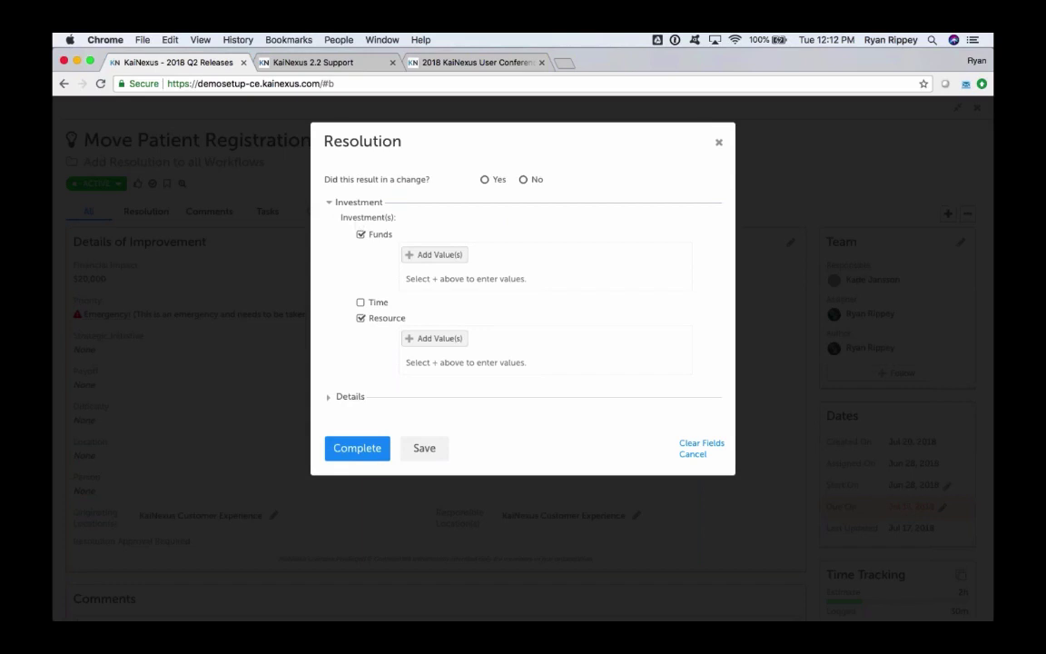
# Mark the resolution as resulting in a change, view the Advanced ROI Cost Savings value form, and deselect that impact
pyautogui.click(330, 204)
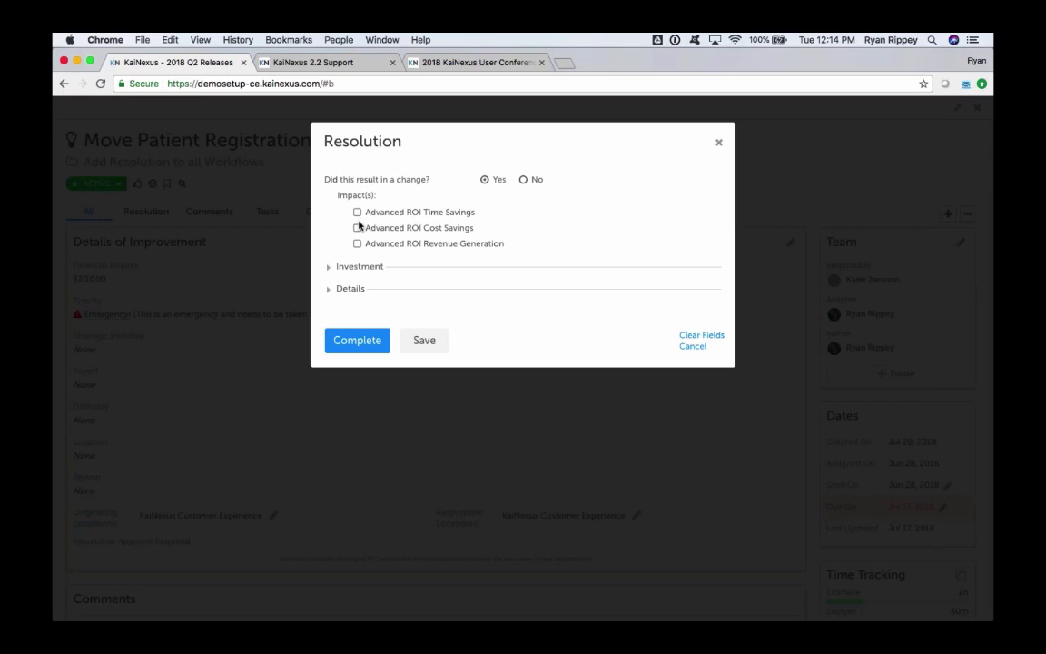
pyautogui.click(358, 228)
pyautogui.click(422, 248)
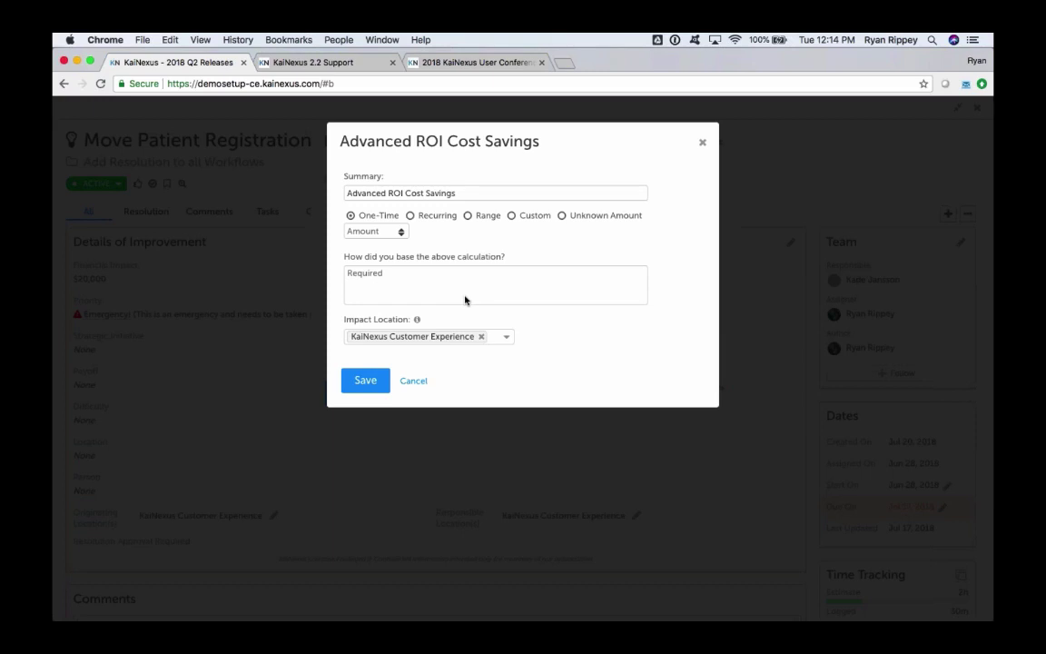
pyautogui.click(702, 141)
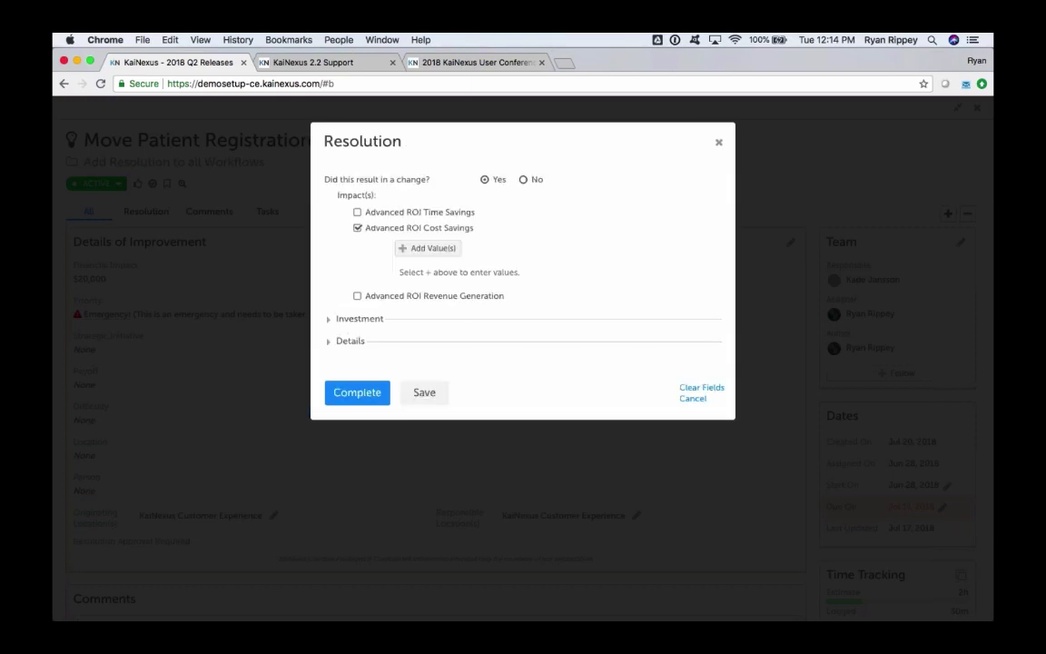
pyautogui.click(358, 229)
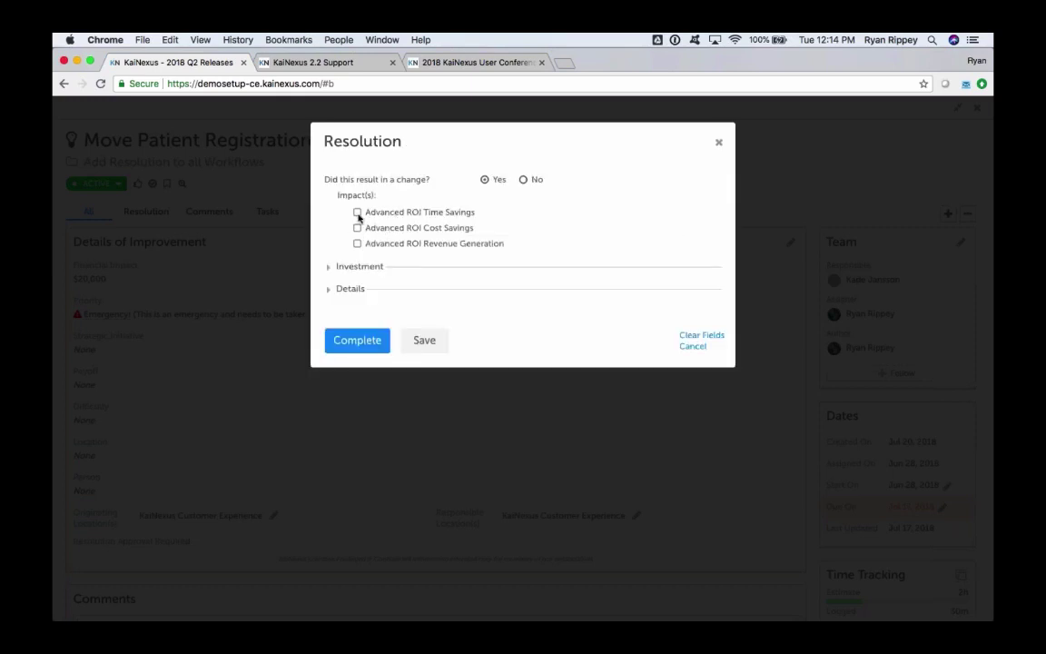
# Select the Advanced ROI Time Savings impact and view its value form without saving a value
pyautogui.click(357, 213)
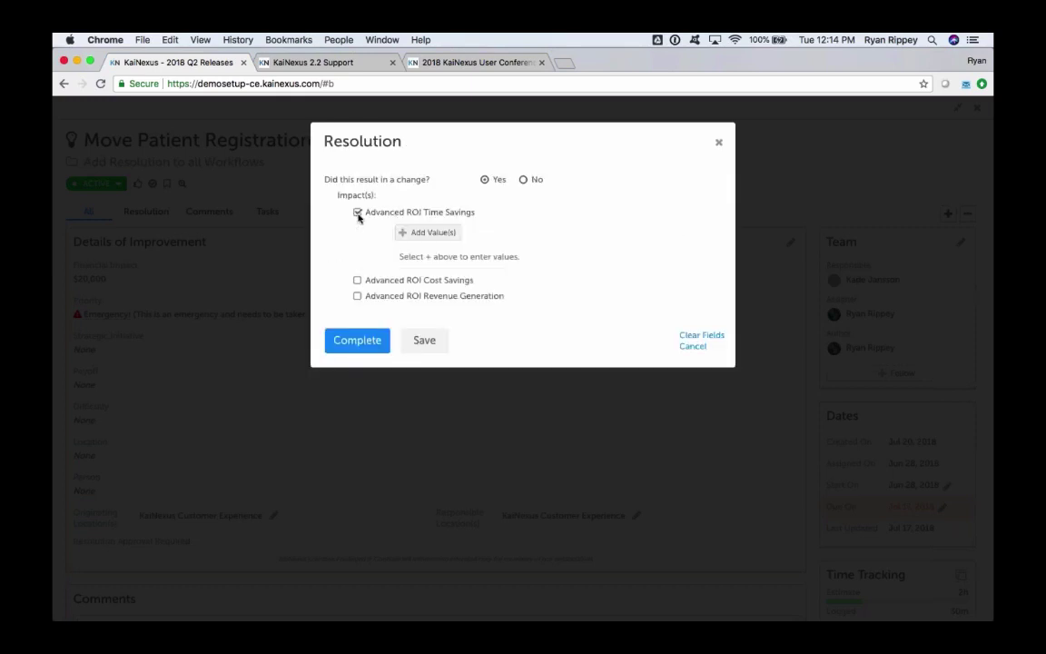
pyautogui.click(417, 234)
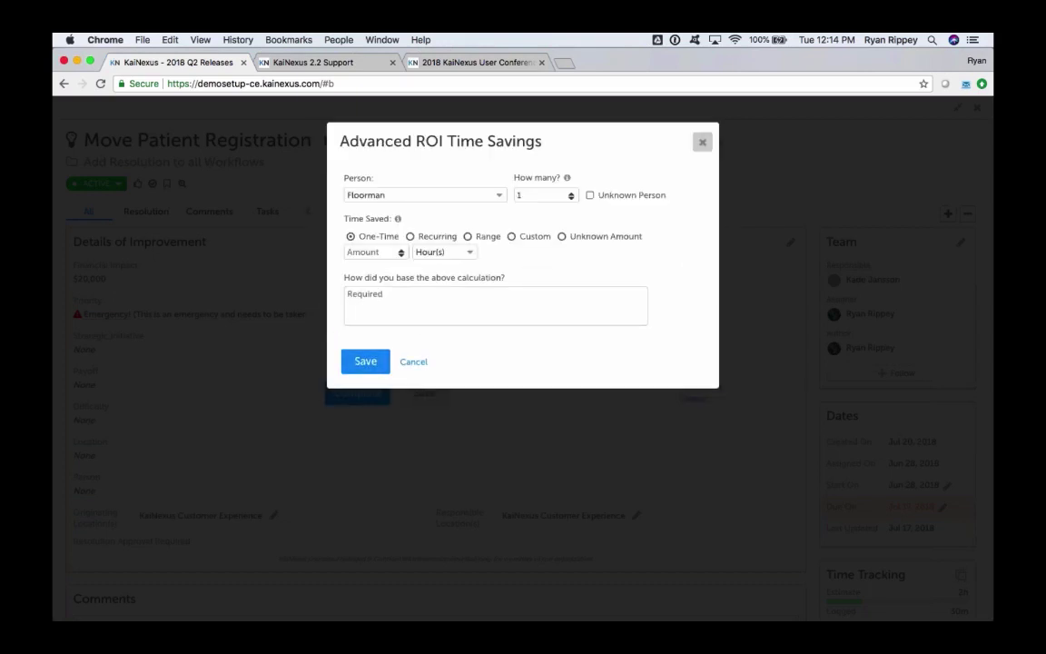
pyautogui.click(702, 141)
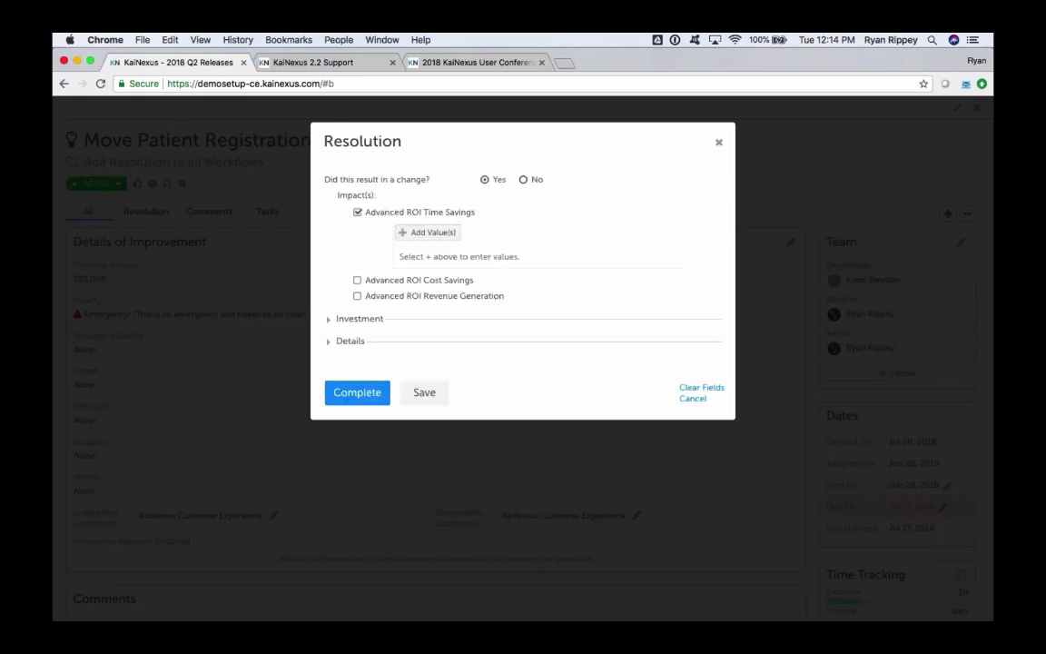
# Start a new Advanced ROI Cost Savings value and re-enter KaiNexus Customer Experience as its impact location
pyautogui.click(356, 281)
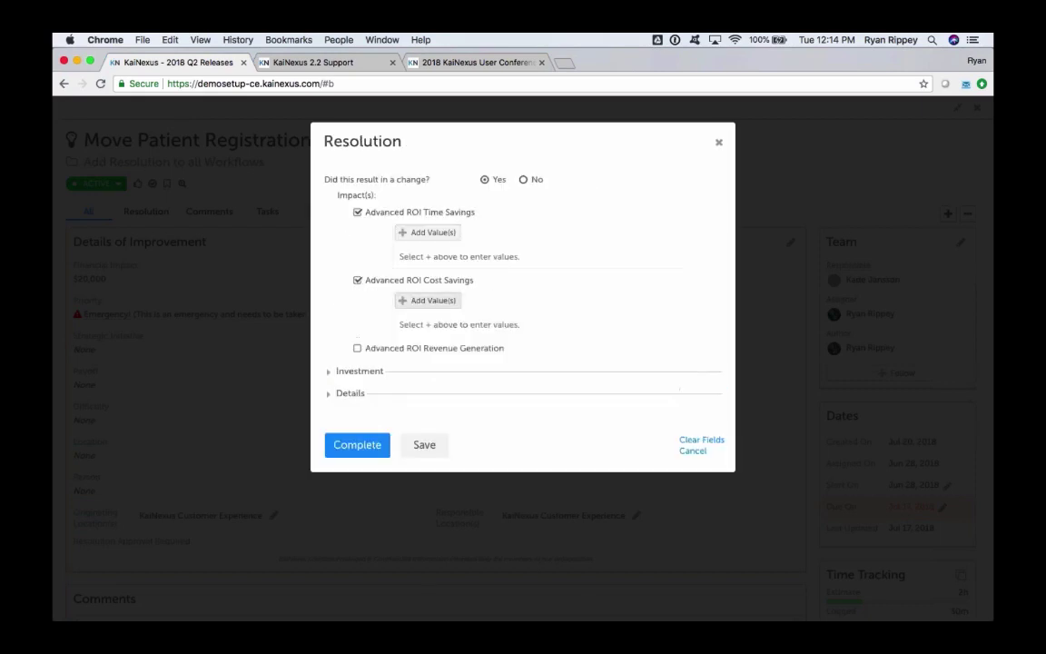
pyautogui.click(419, 300)
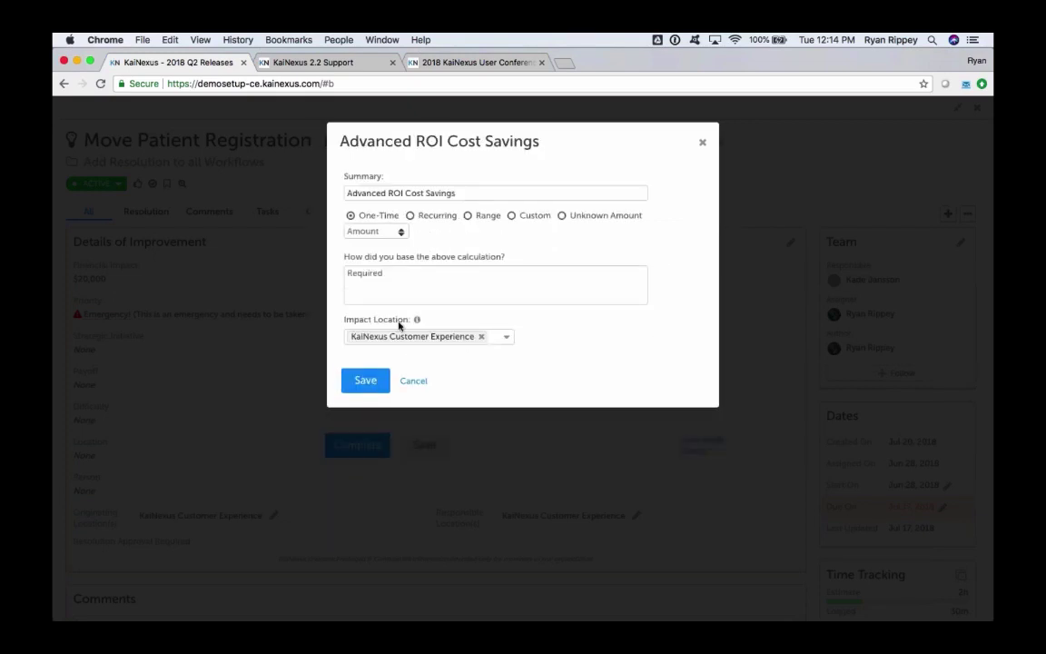
pyautogui.moveTo(417, 320)
pyautogui.click(490, 336)
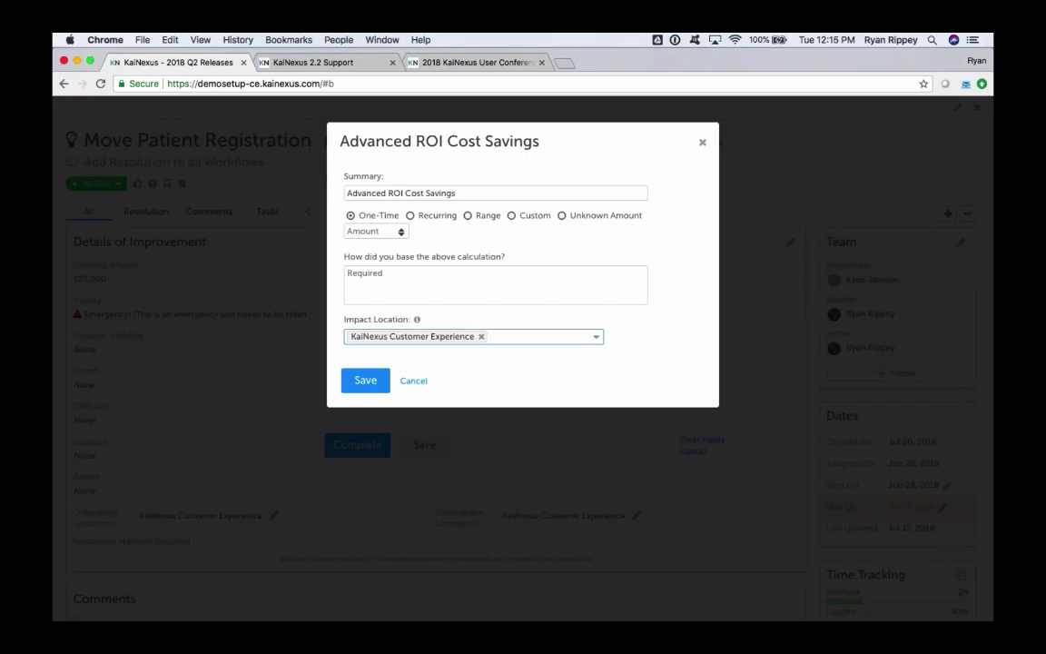
pyautogui.press('BackSpace')
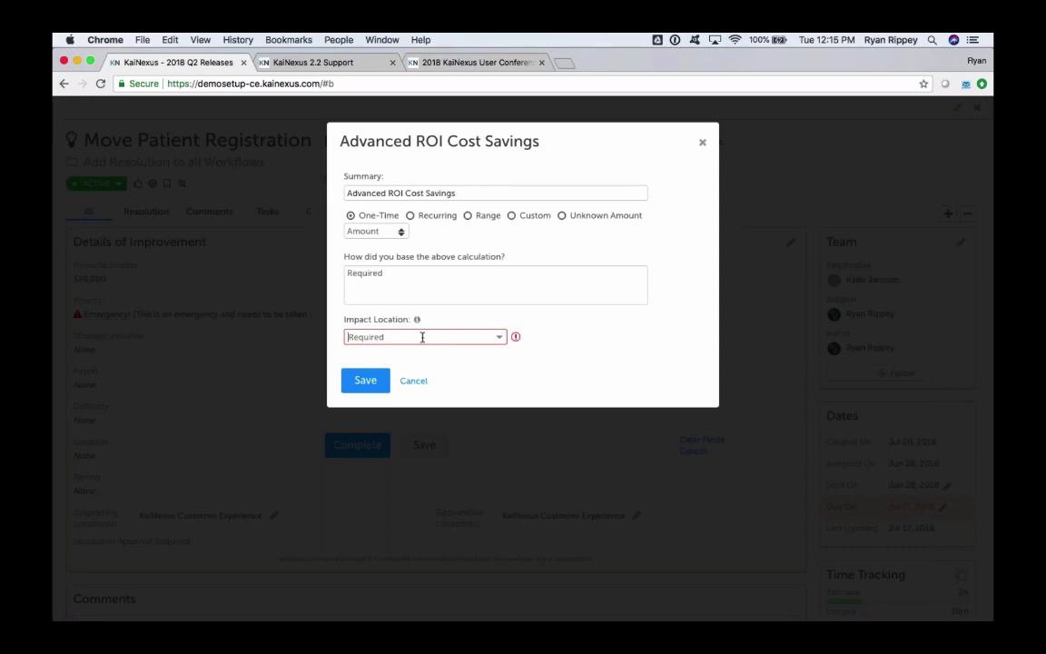
pyautogui.write('kai')
pyautogui.press('Return')
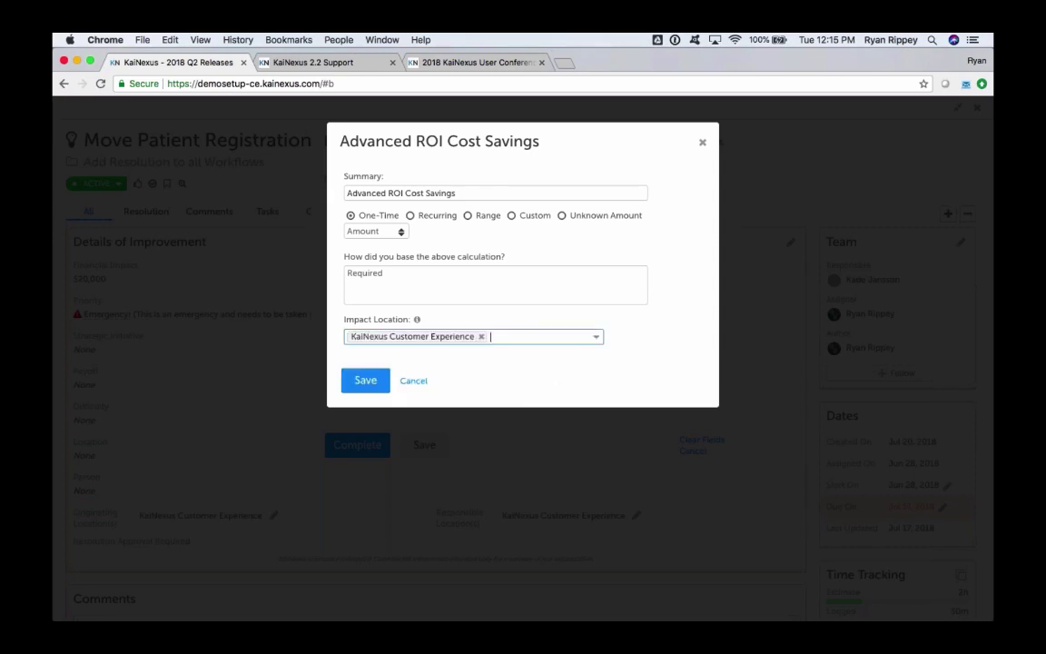
# Set the cost savings value's one-time amount to 1000 with "test" as the calculation basis, and save it
pyautogui.click(360, 230)
pyautogui.write('1000')
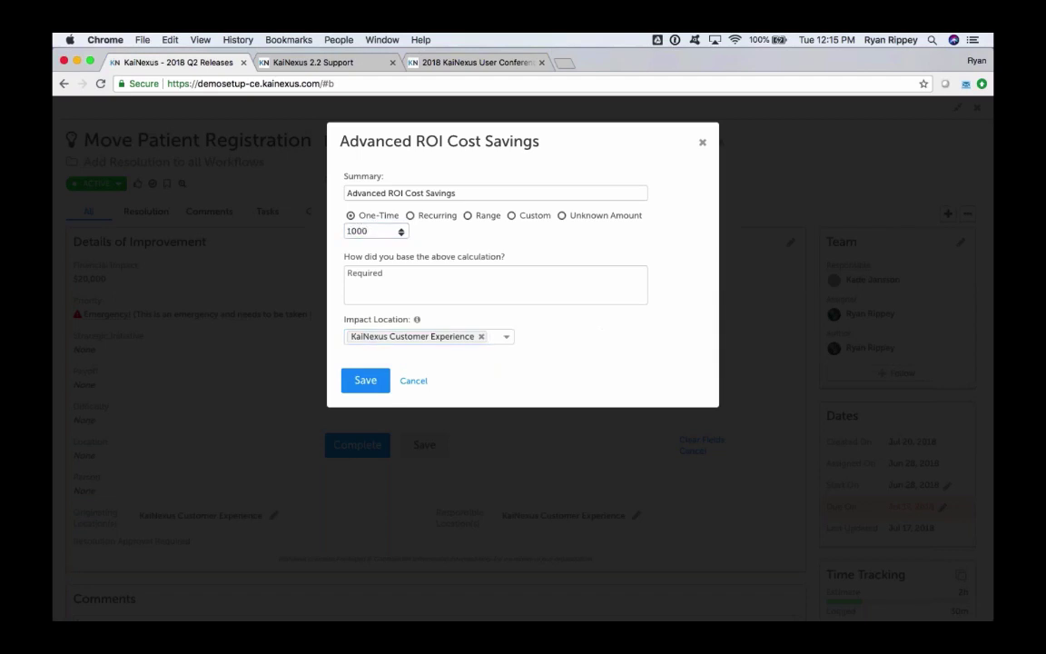
pyautogui.press('Tab')
pyautogui.write('test')
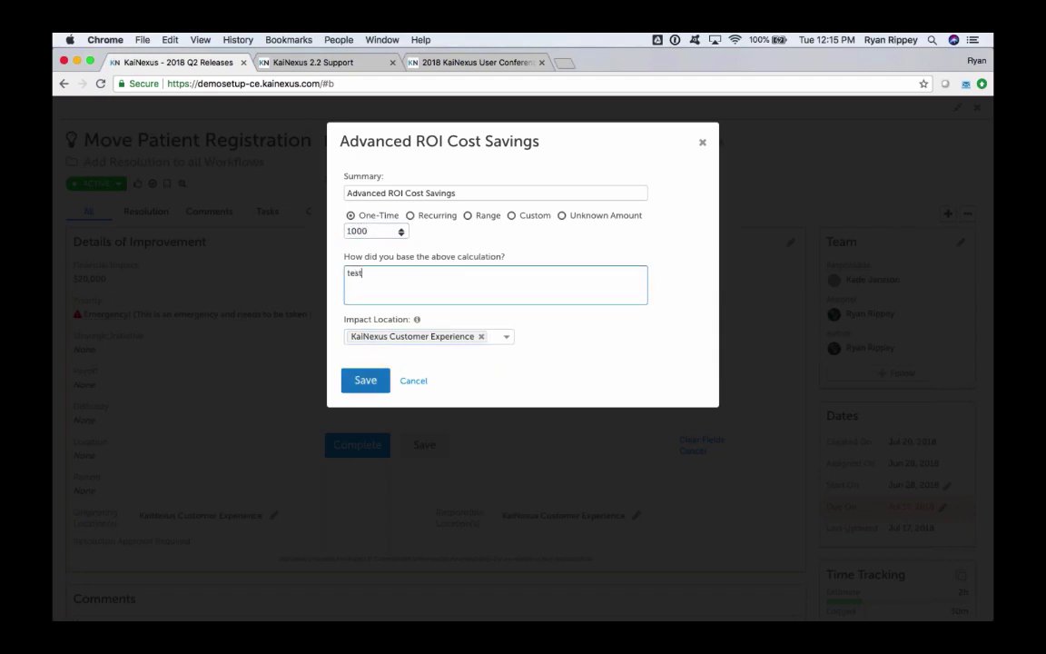
pyautogui.click(356, 380)
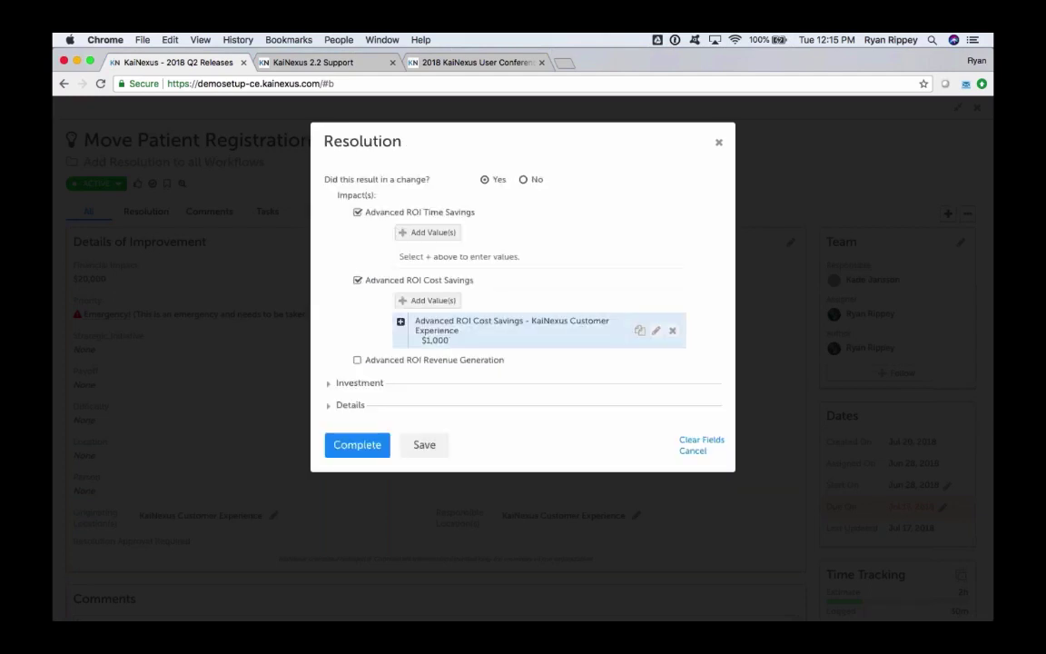
# Start a copy of the saved cost savings value with an amount of 5000, and discard it
pyautogui.click(639, 331)
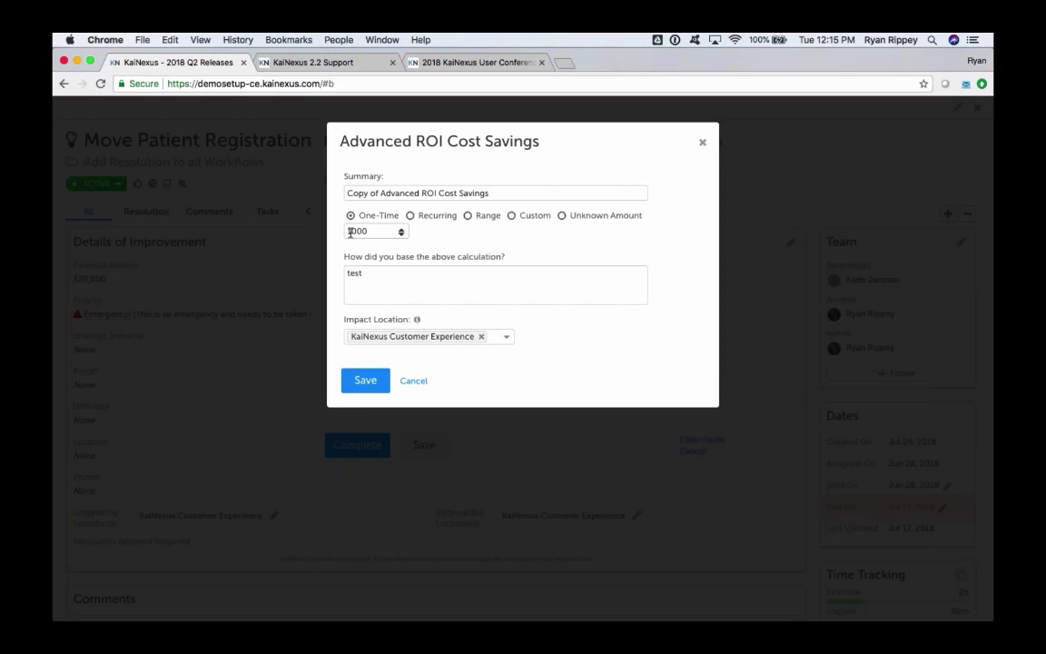
pyautogui.click(351, 232)
pyautogui.doubleClick(350, 231)
pyautogui.write('5000')
pyautogui.click(703, 144)
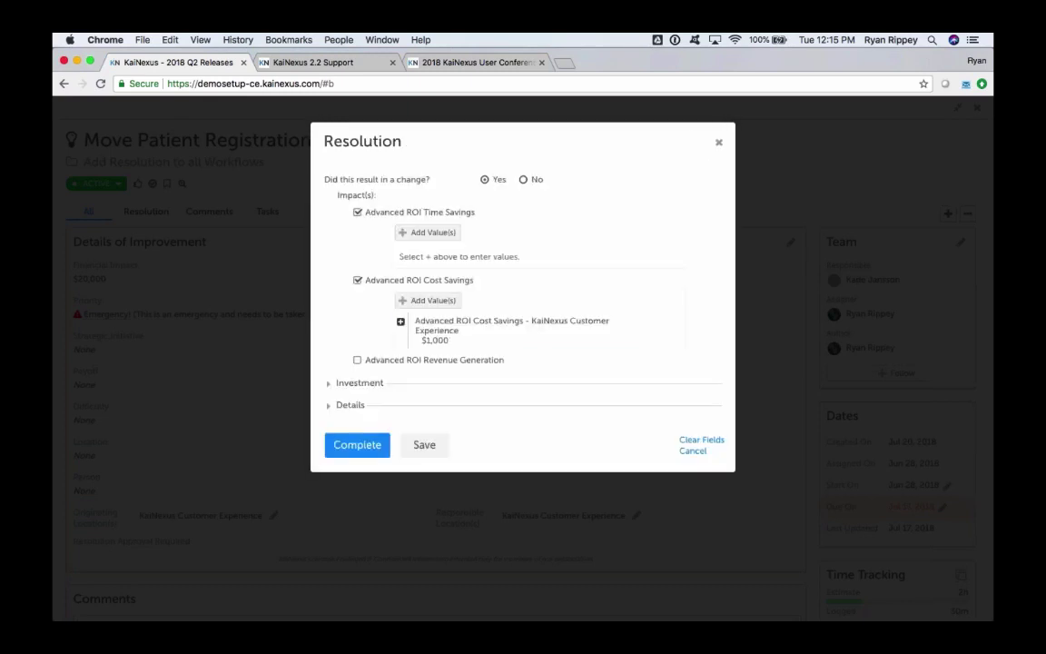
# Select the Advanced ROI Revenue Generation impact, clear the impact location in a new value, and discard both the value and the resolution
pyautogui.click(357, 360)
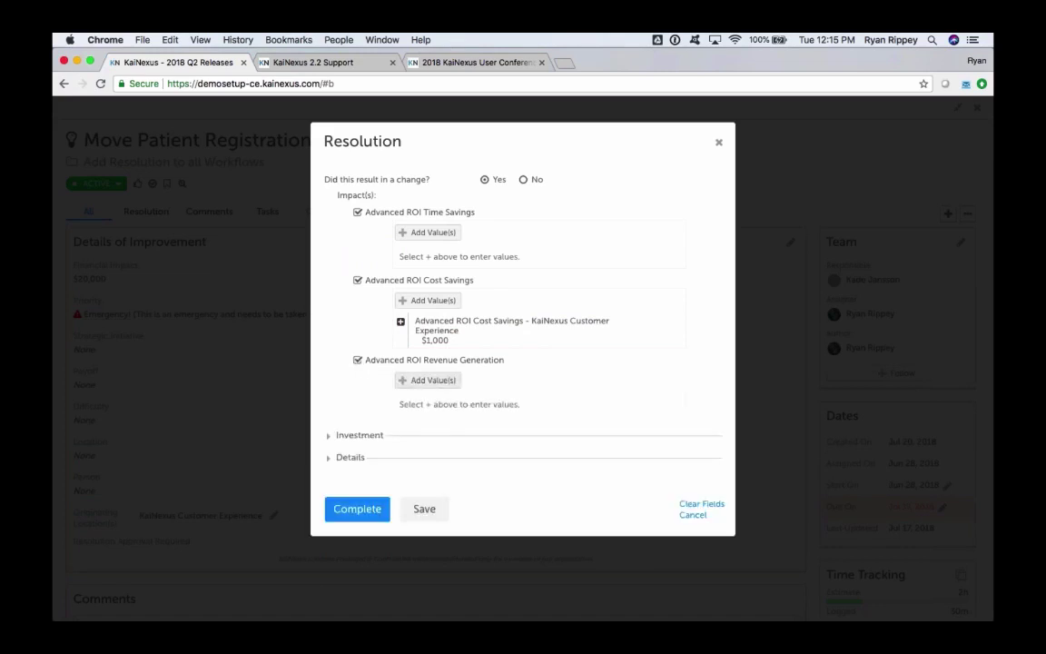
pyautogui.click(430, 380)
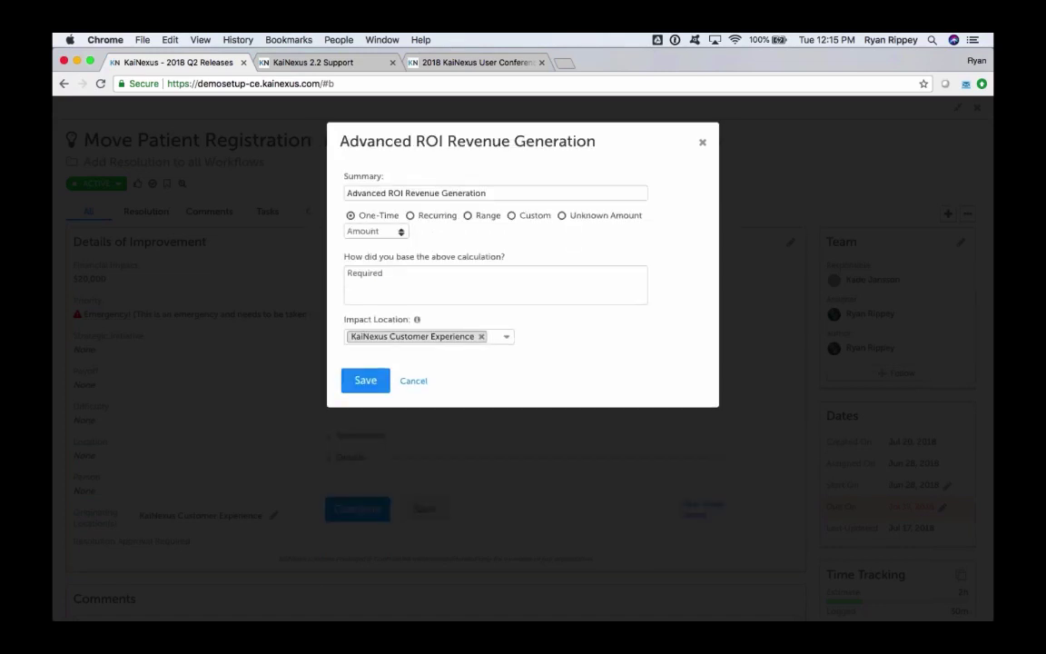
pyautogui.press('BackSpace')
pyautogui.press('BackSpace')
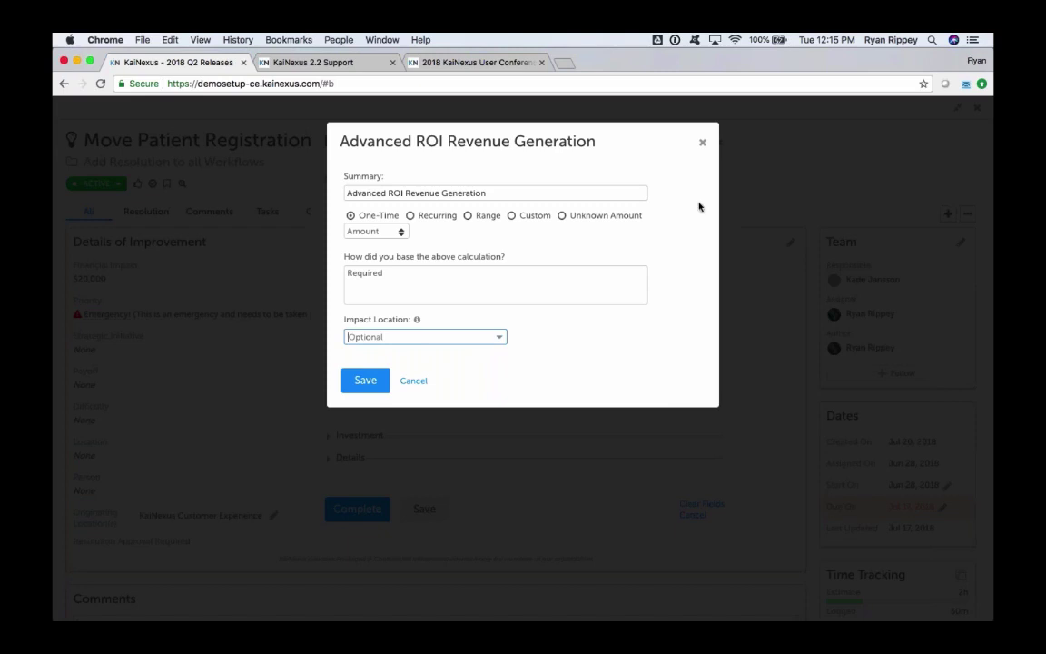
pyautogui.click(702, 142)
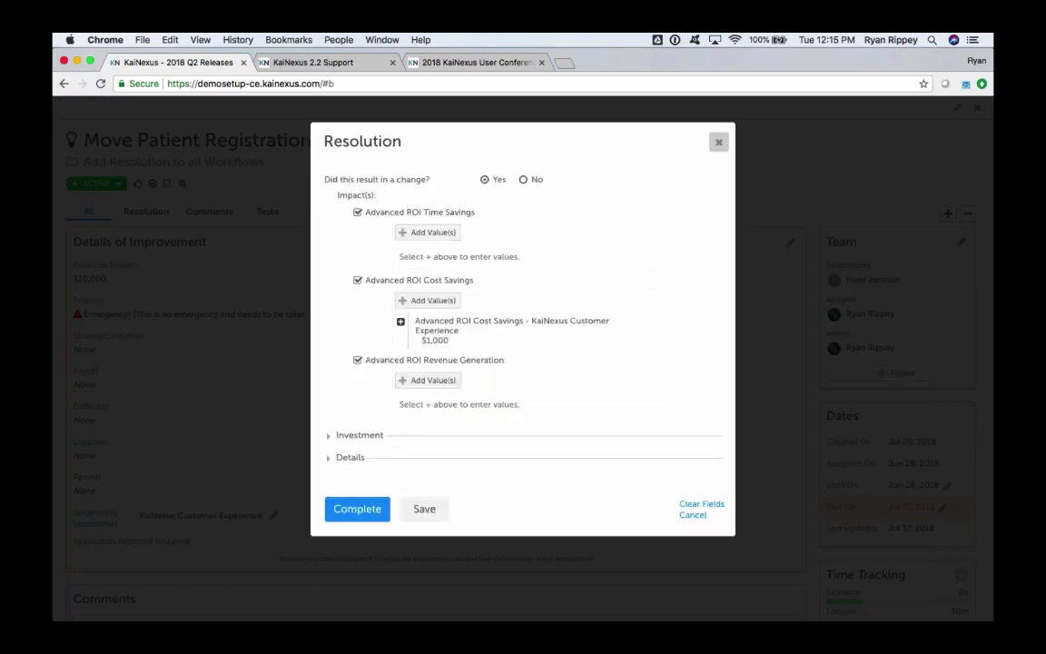
pyautogui.click(718, 143)
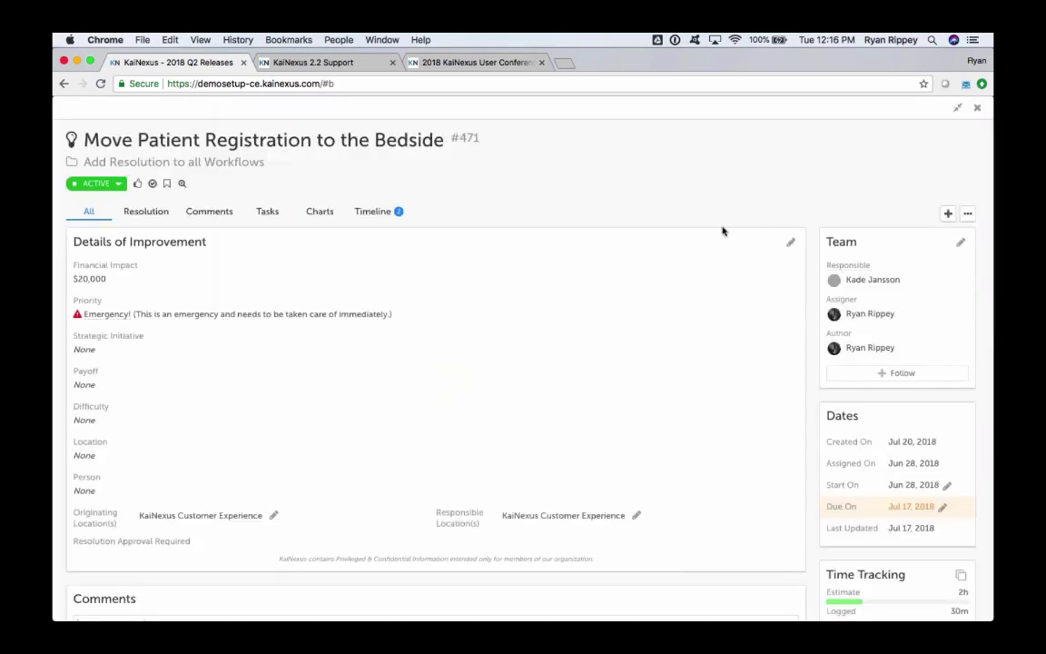
# Examine the improvement's Customer Satisfaction Scores chart in full-screen view, and close the chart and the improvement
pyautogui.scroll(-1, 806, 335)
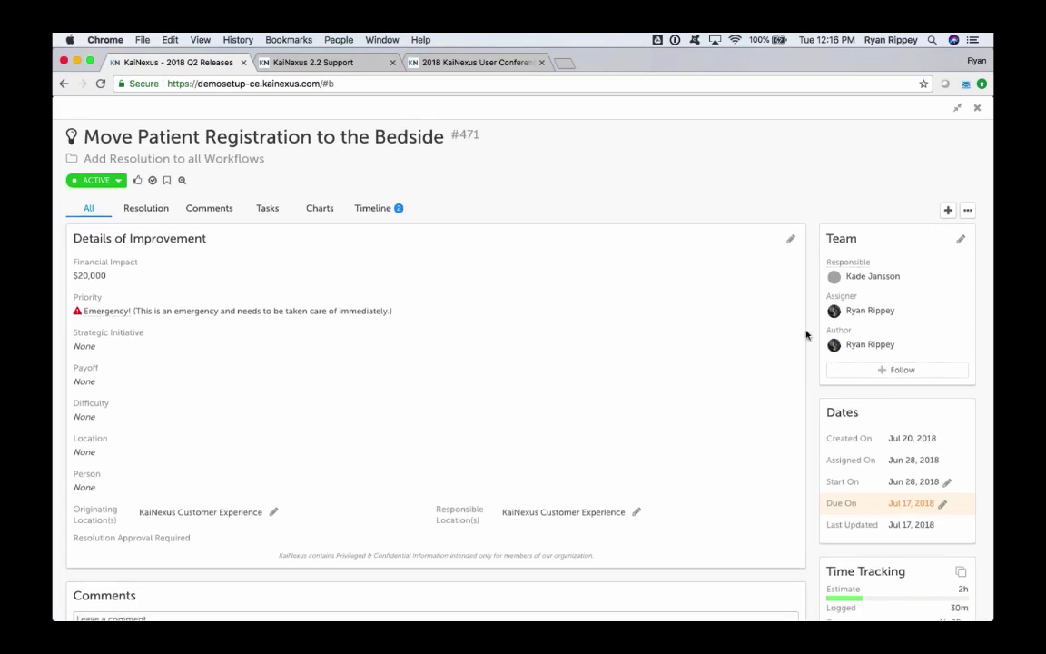
pyautogui.scroll(-5, 807, 335)
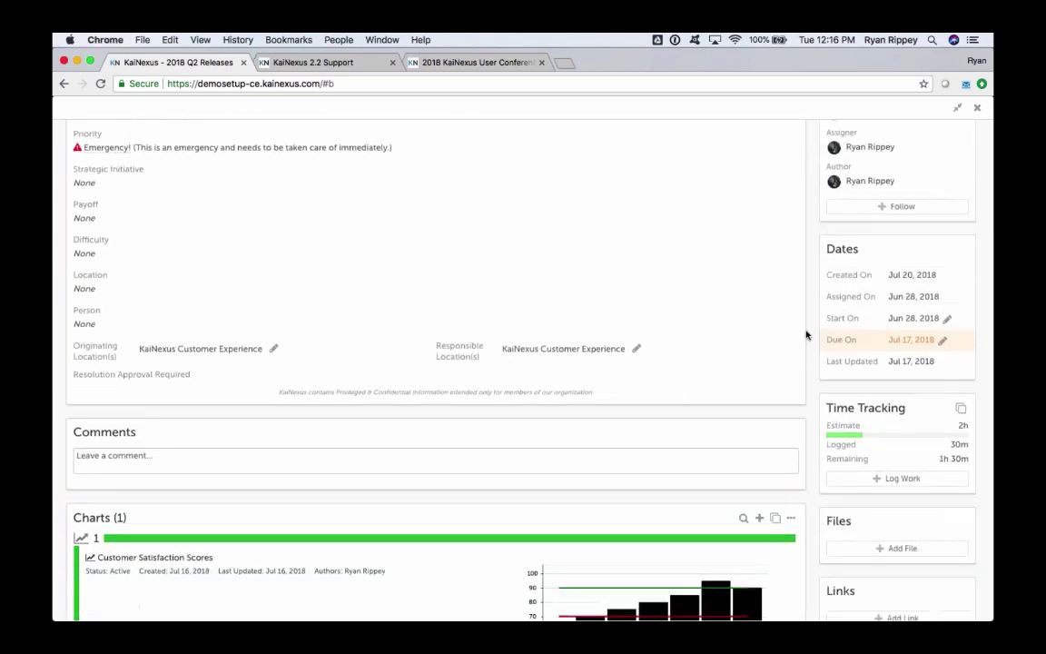
pyautogui.scroll(-4, 806, 335)
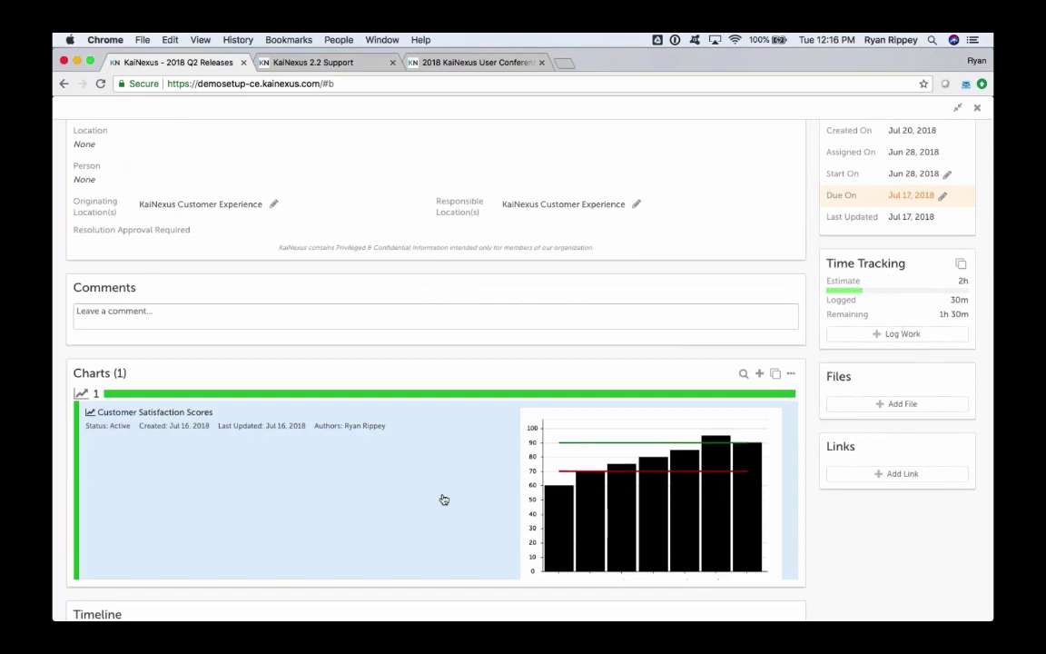
pyautogui.click(443, 498)
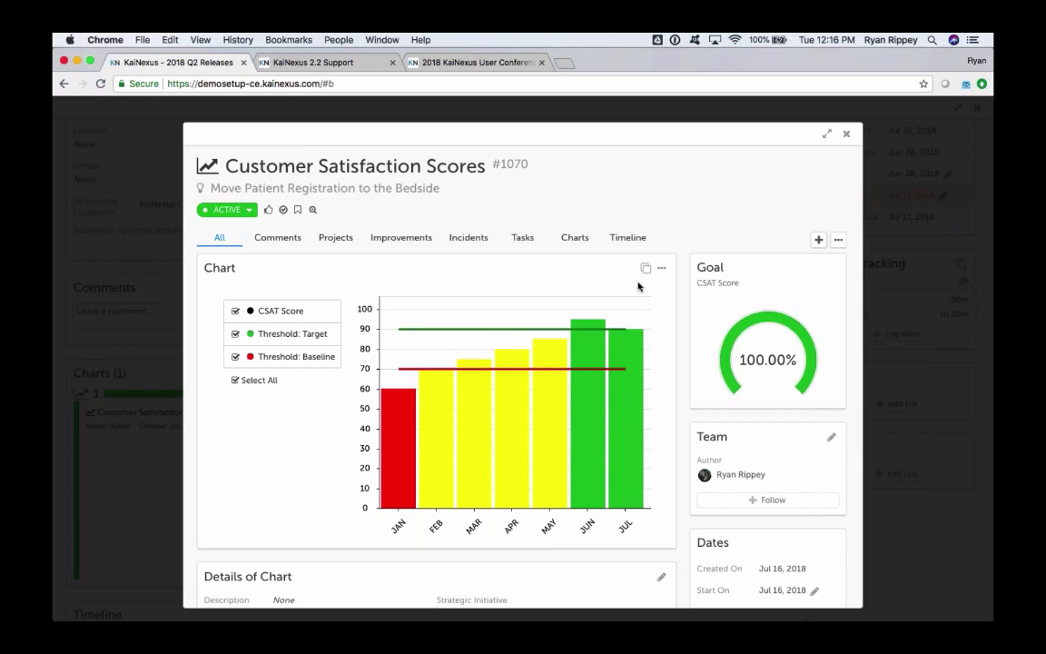
pyautogui.click(827, 134)
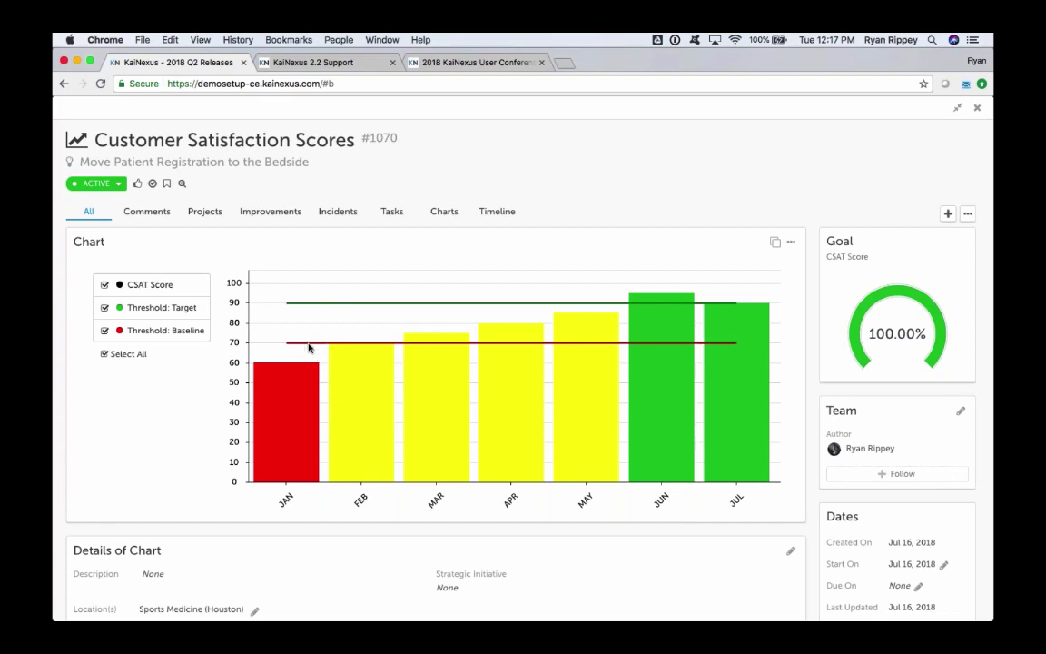
pyautogui.moveTo(298, 308)
pyautogui.click(977, 108)
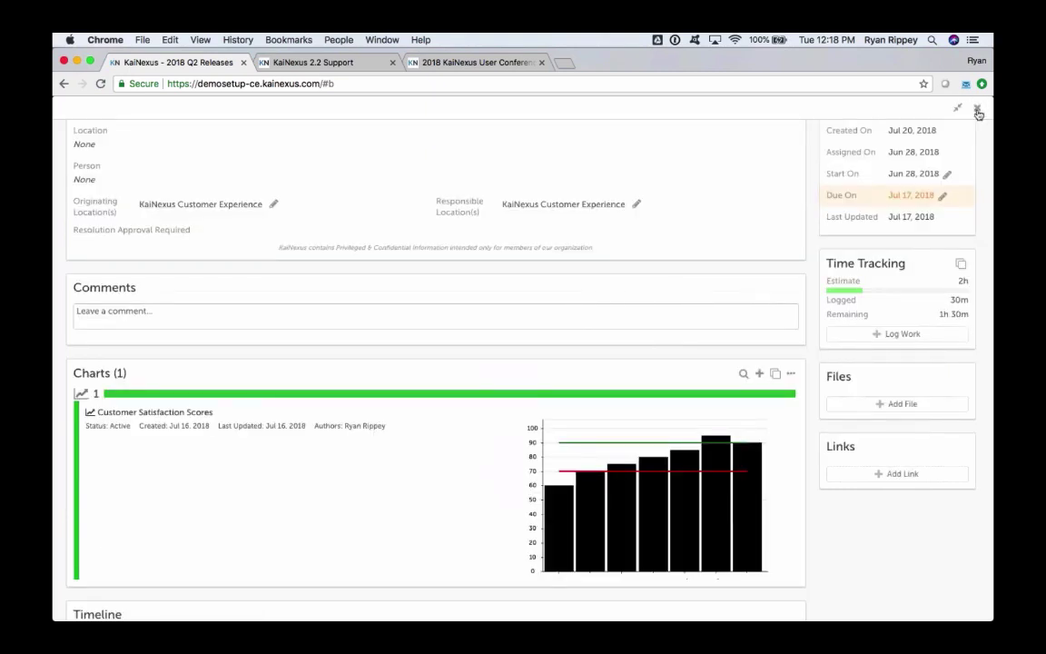
pyautogui.scroll(5, 972, 120)
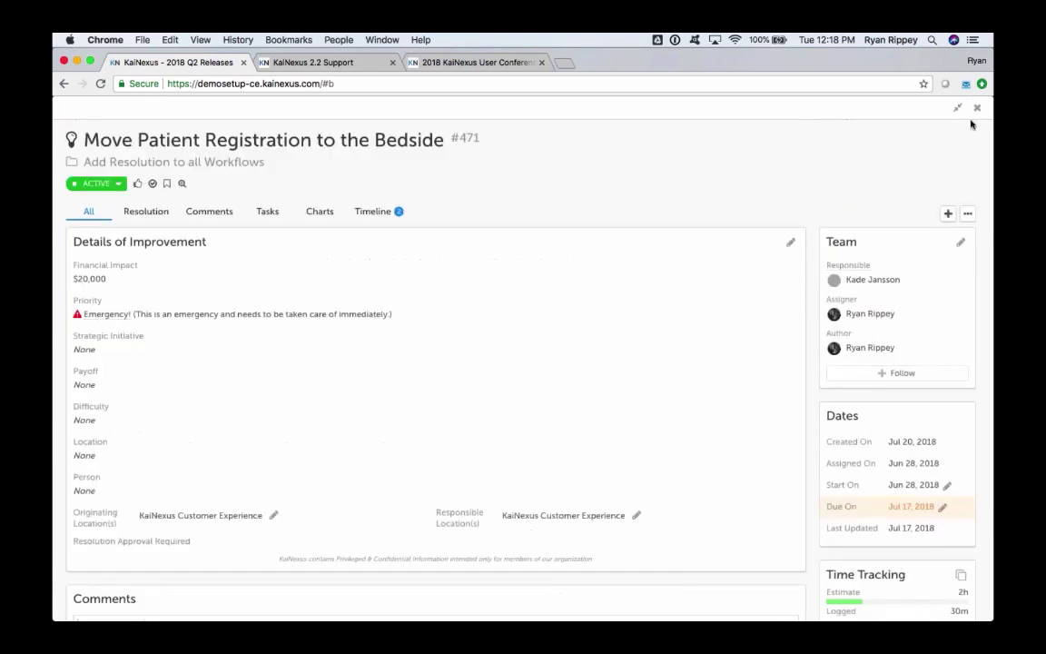
pyautogui.click(977, 107)
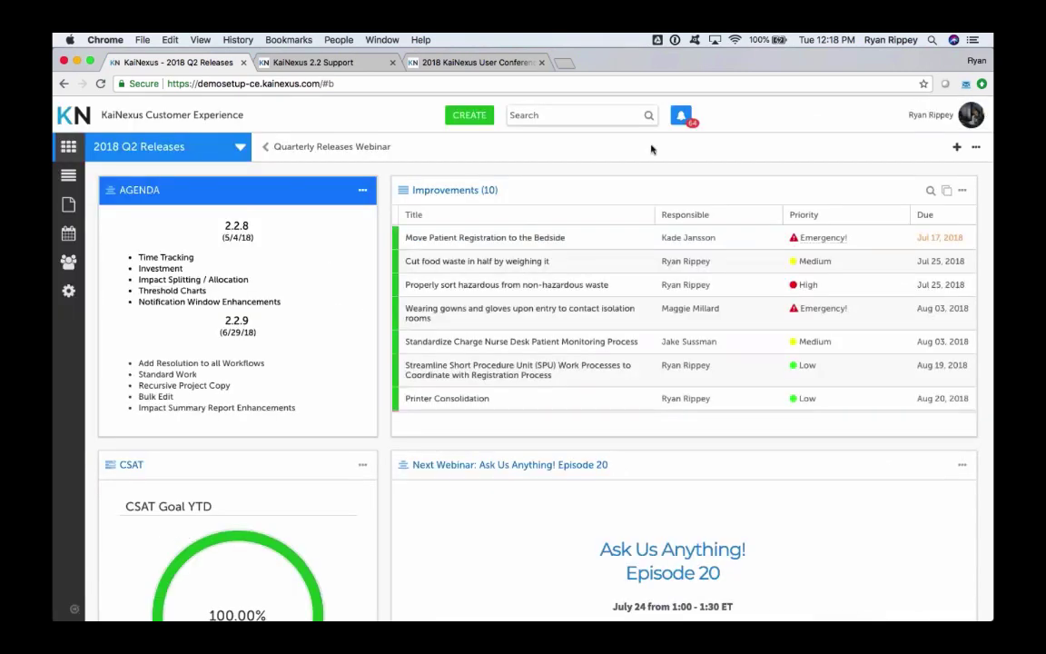
# Create a bar/line chart titled "Test" and open the new chart
pyautogui.click(470, 116)
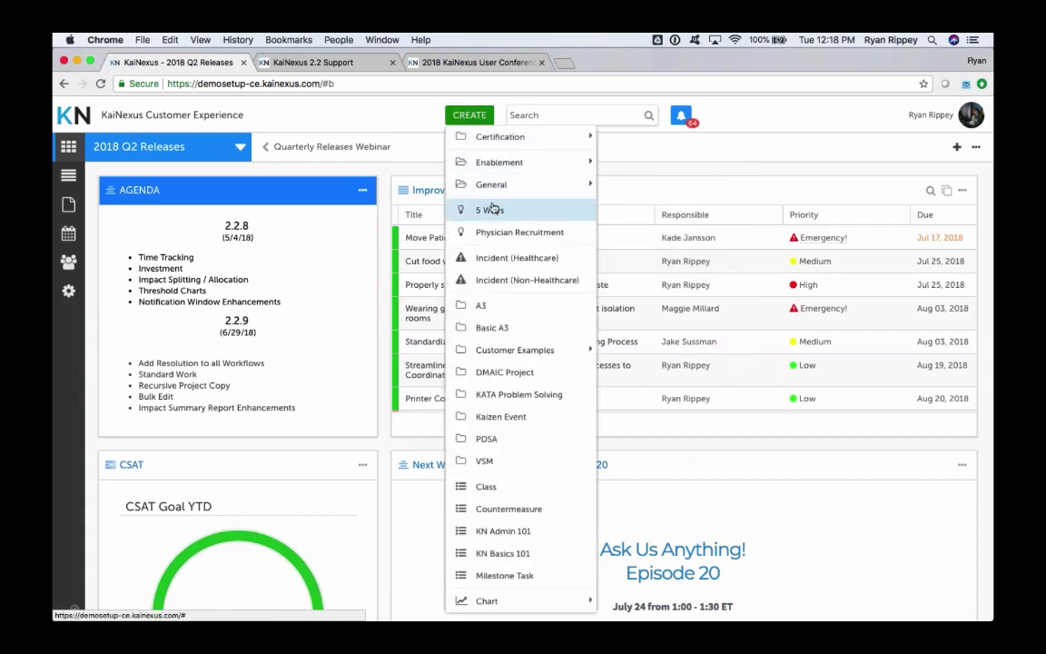
pyautogui.moveTo(513, 602)
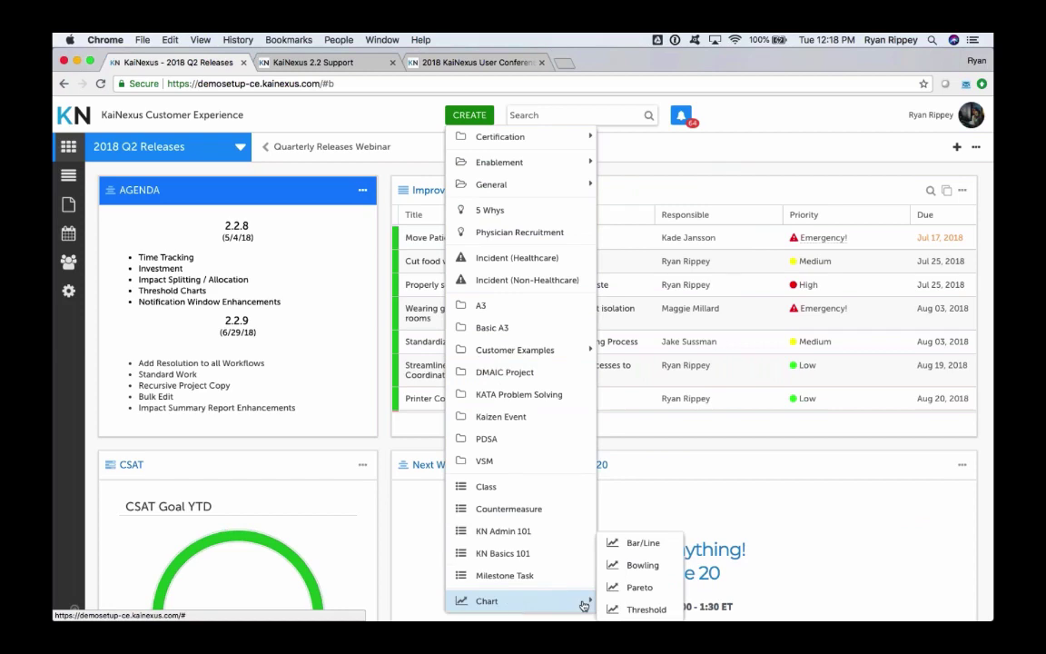
pyautogui.click(643, 543)
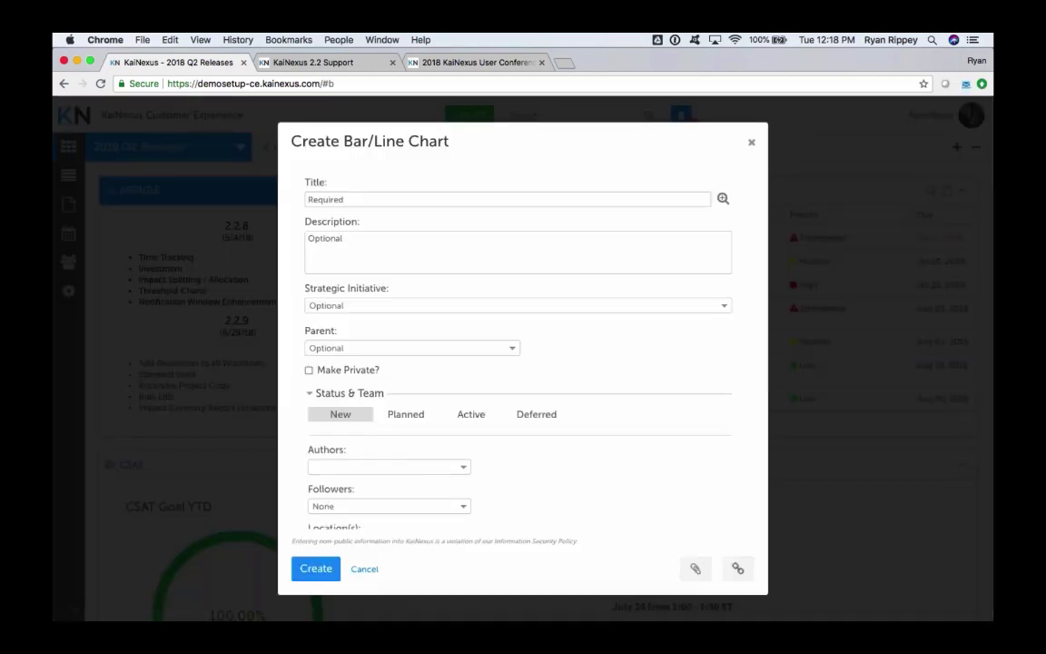
pyautogui.write('Test')
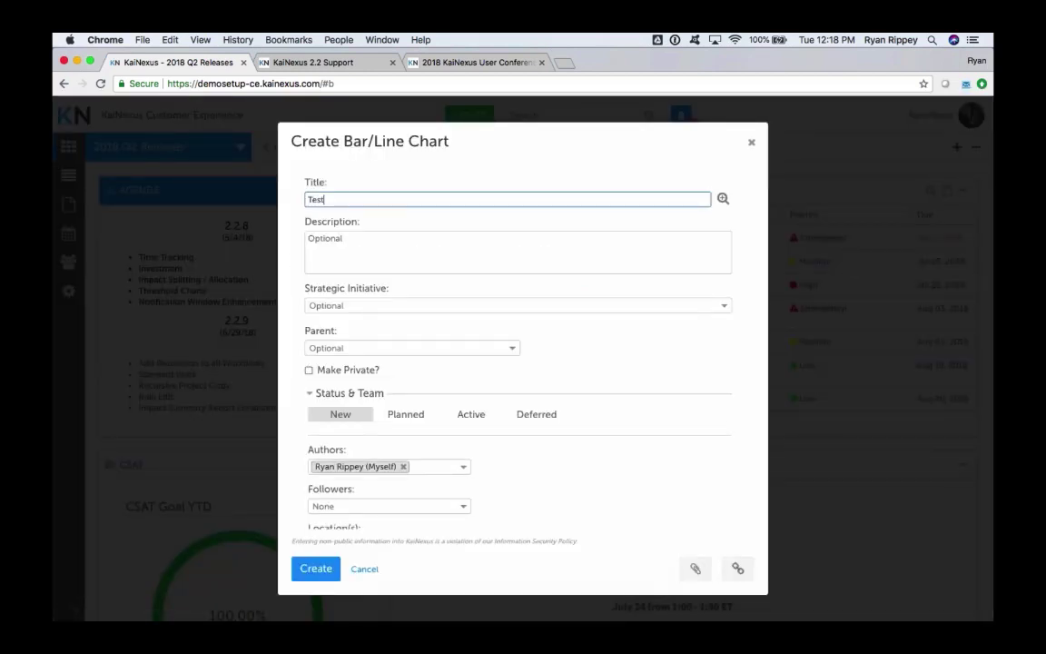
pyautogui.click(316, 569)
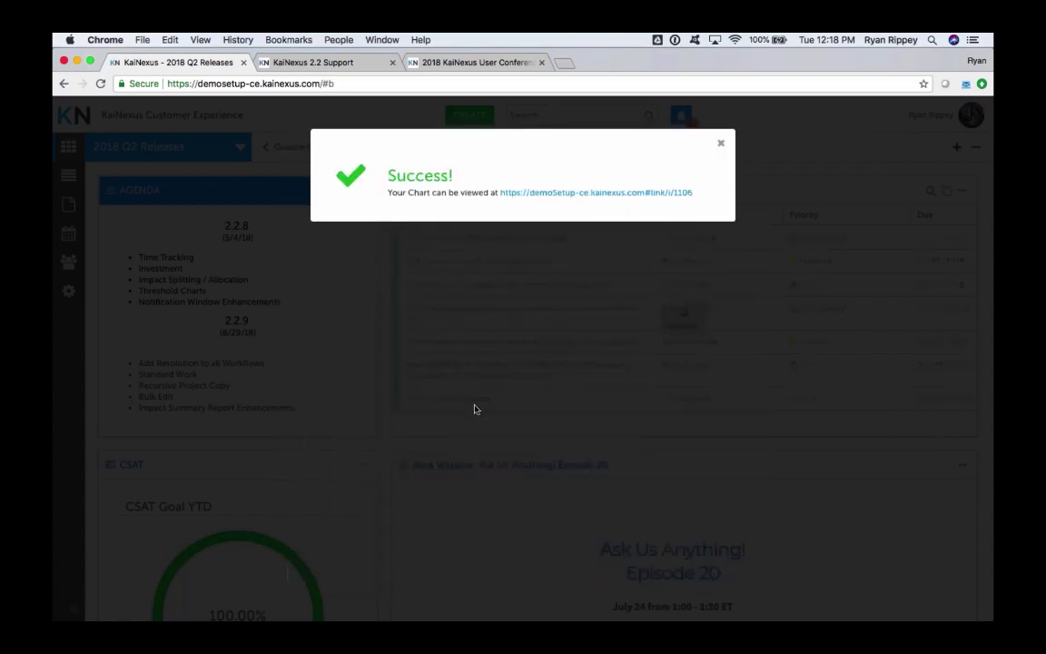
pyautogui.click(563, 198)
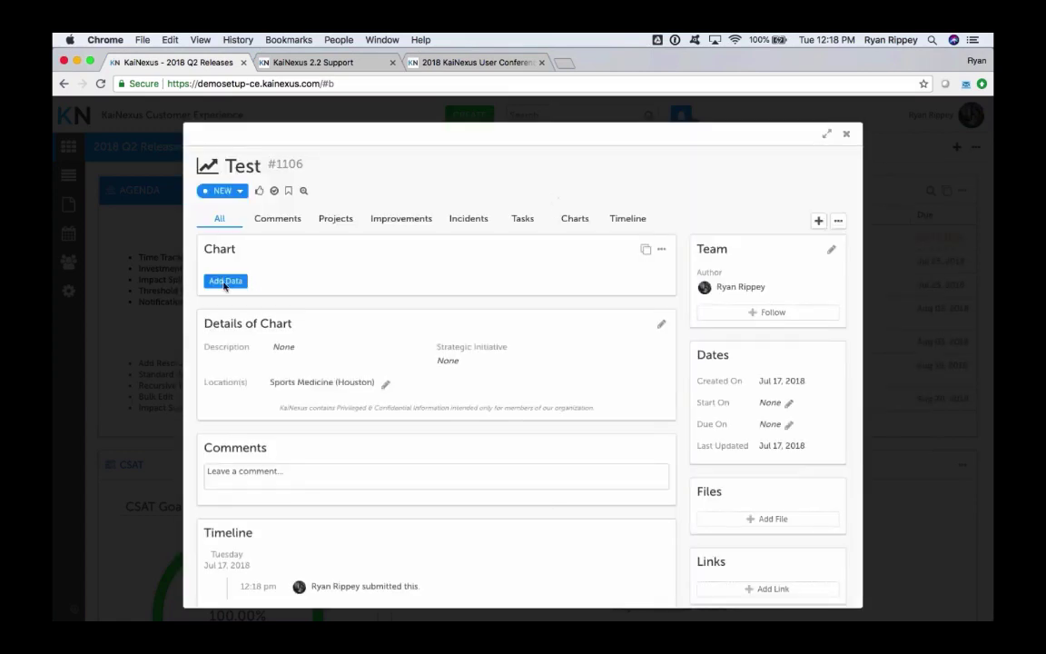
# Examine the threshold line options for a new data series in the Test chart, and close everything without saving a series
pyautogui.click(226, 281)
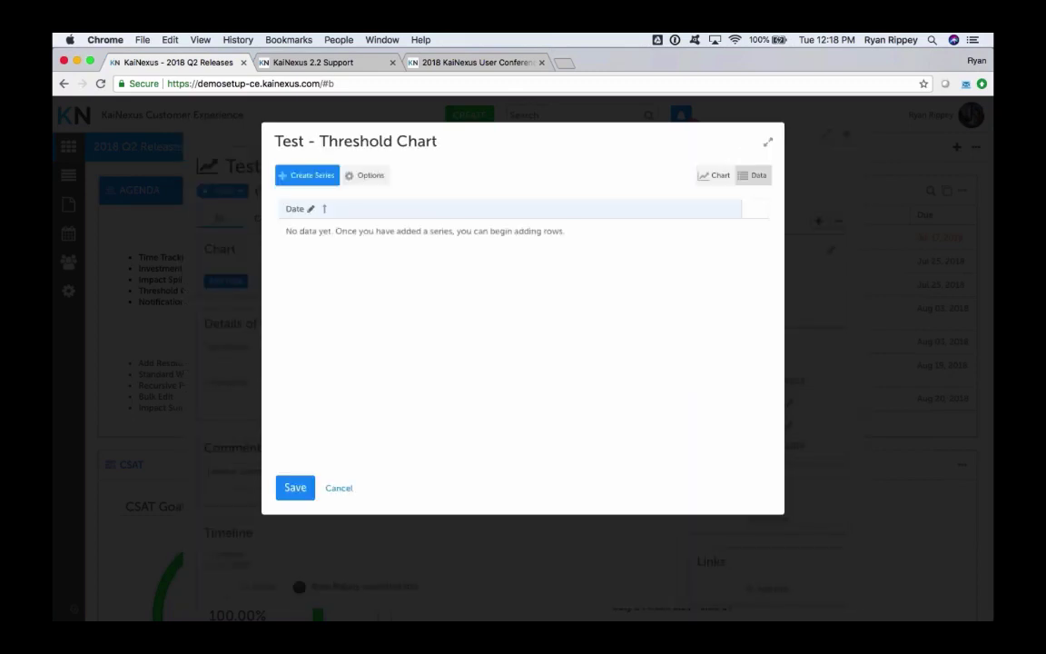
pyautogui.click(306, 176)
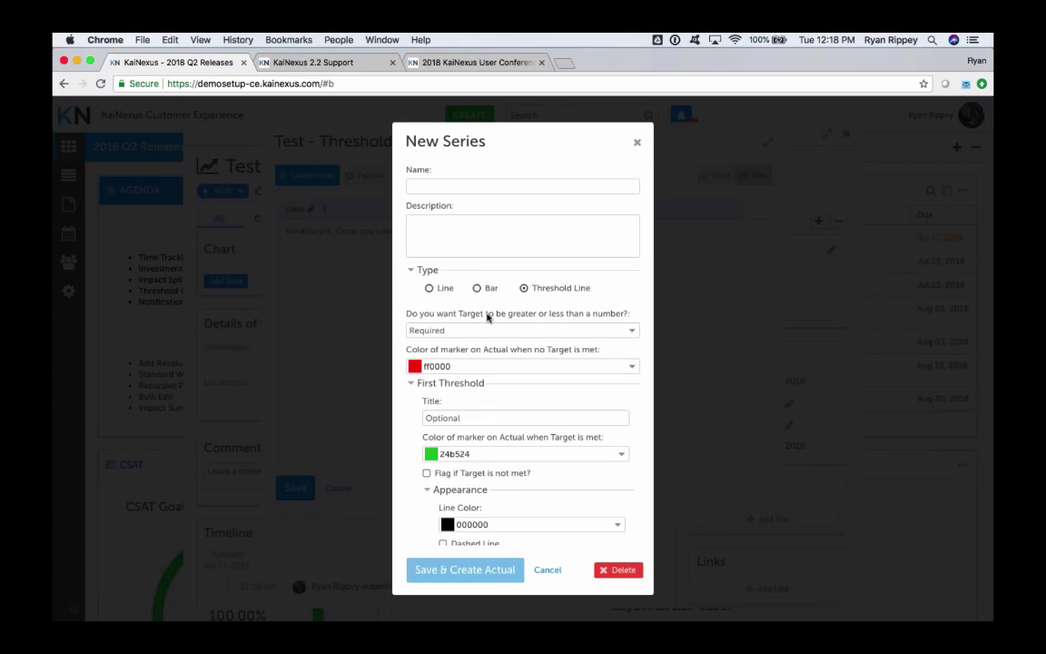
pyautogui.click(617, 327)
pyautogui.press('Down')
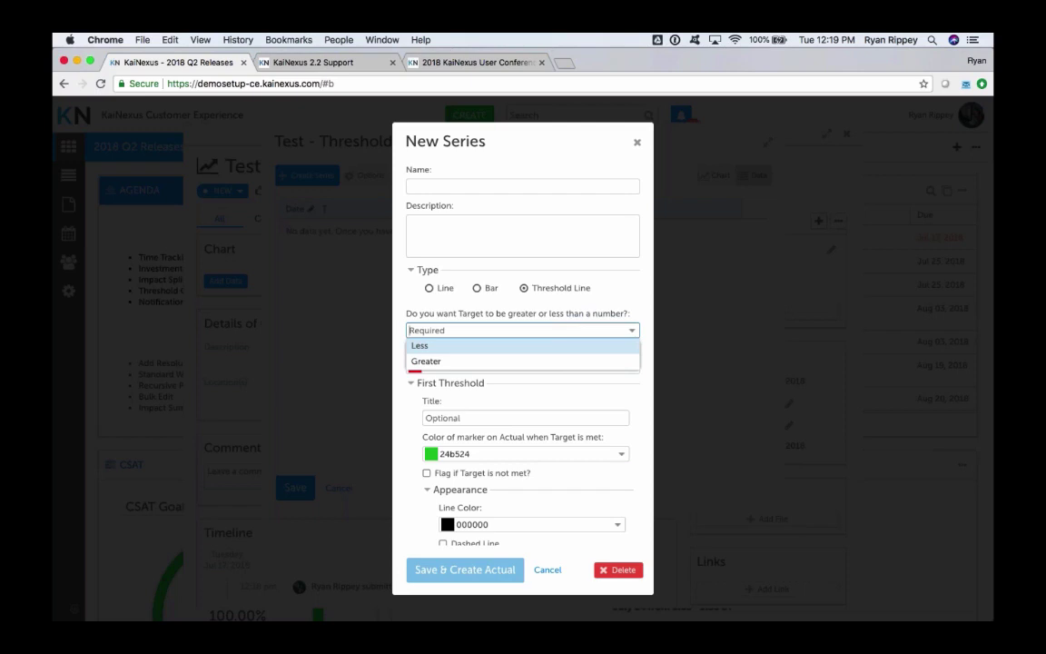
pyautogui.press('Escape')
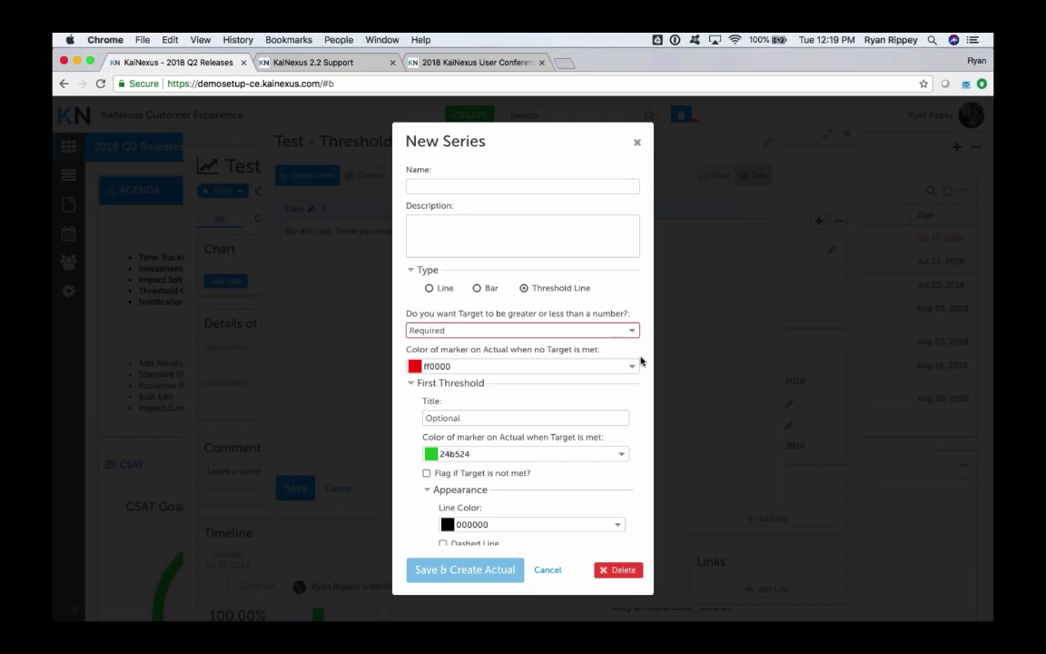
pyautogui.scroll(-5, 640, 361)
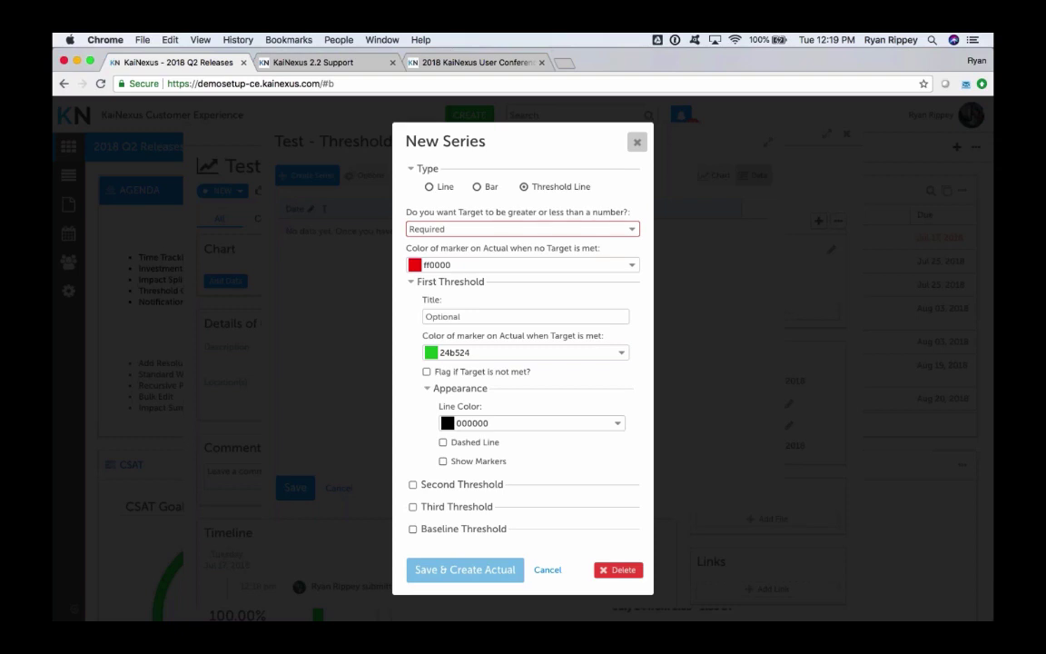
pyautogui.click(636, 141)
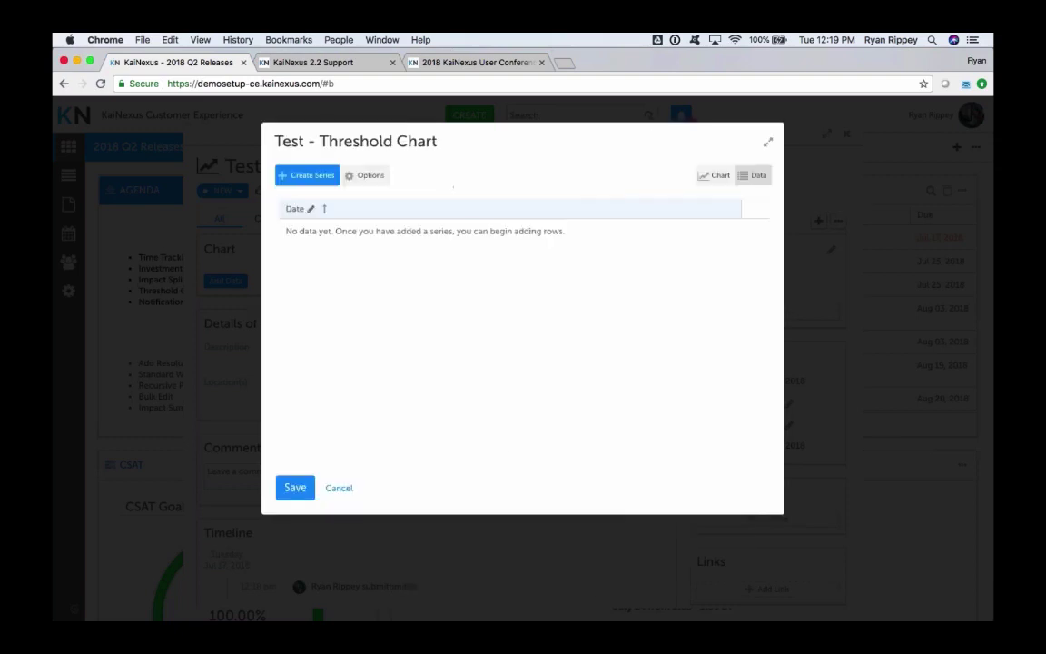
pyautogui.click(337, 490)
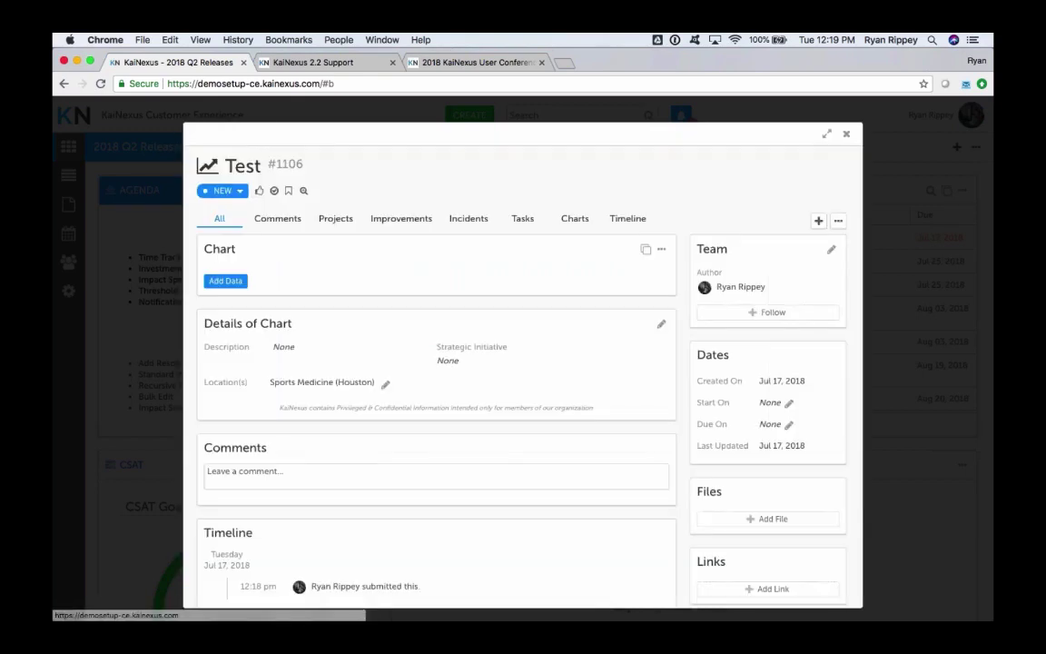
pyautogui.click(846, 136)
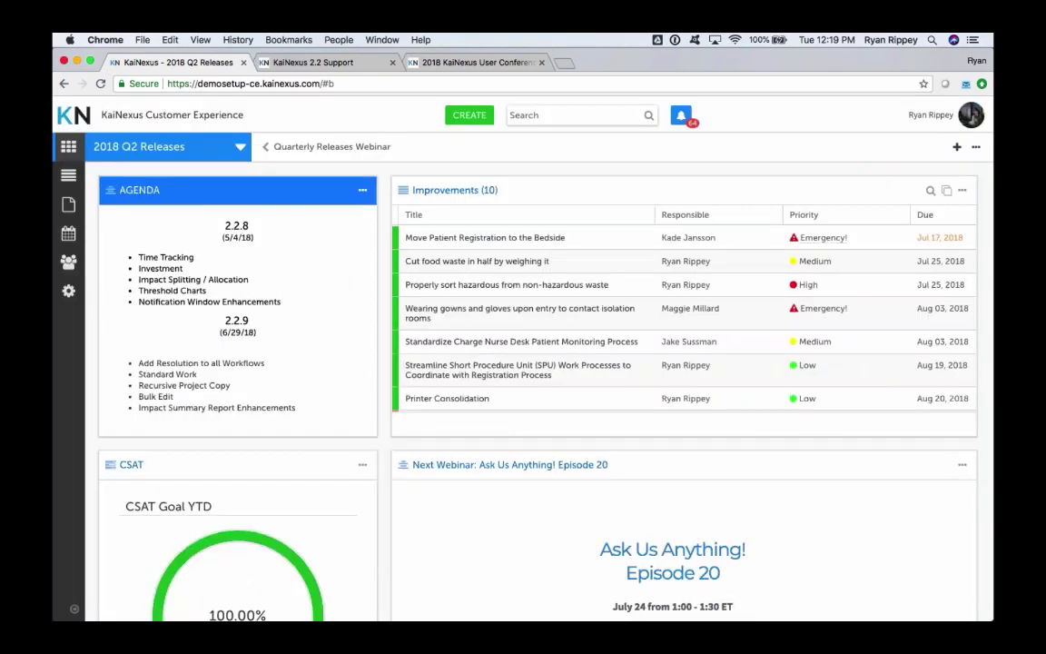
# Reopen the Customer Satisfaction Scores chart from Move Patient Registration to the Bedside, examine its July bar in full-screen view, and return to the board
pyautogui.click(505, 240)
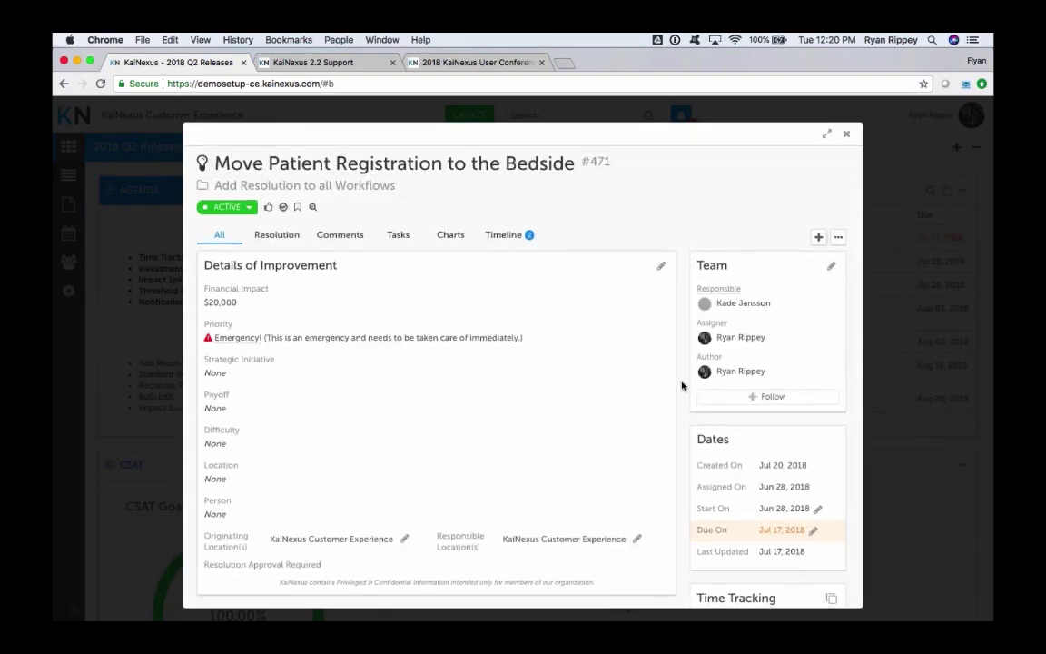
pyautogui.scroll(-6, 682, 386)
pyautogui.click(338, 478)
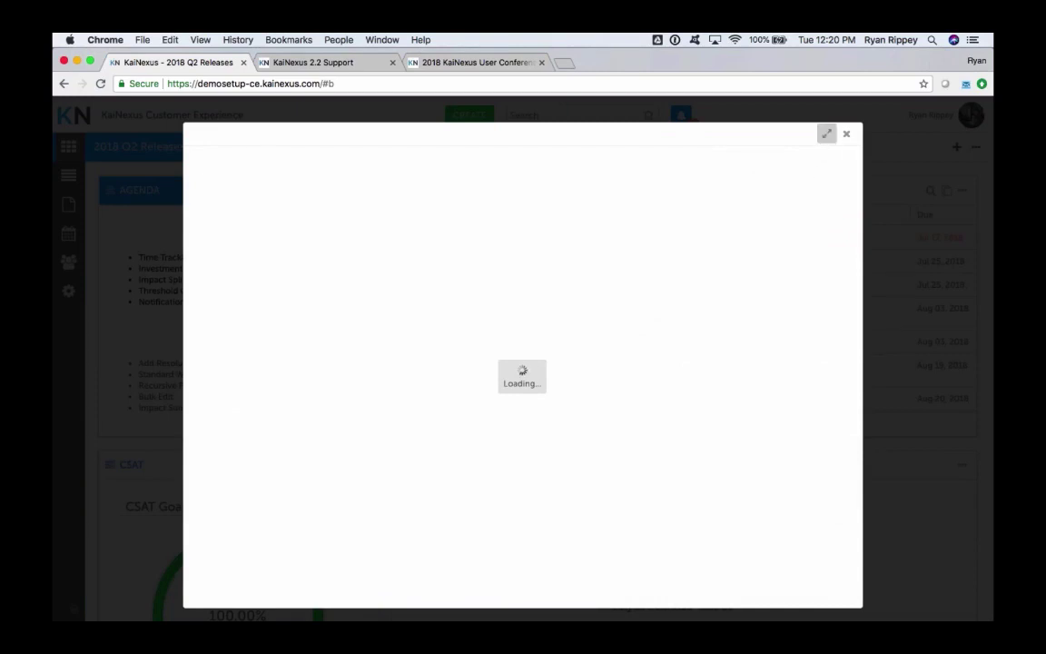
pyautogui.click(826, 133)
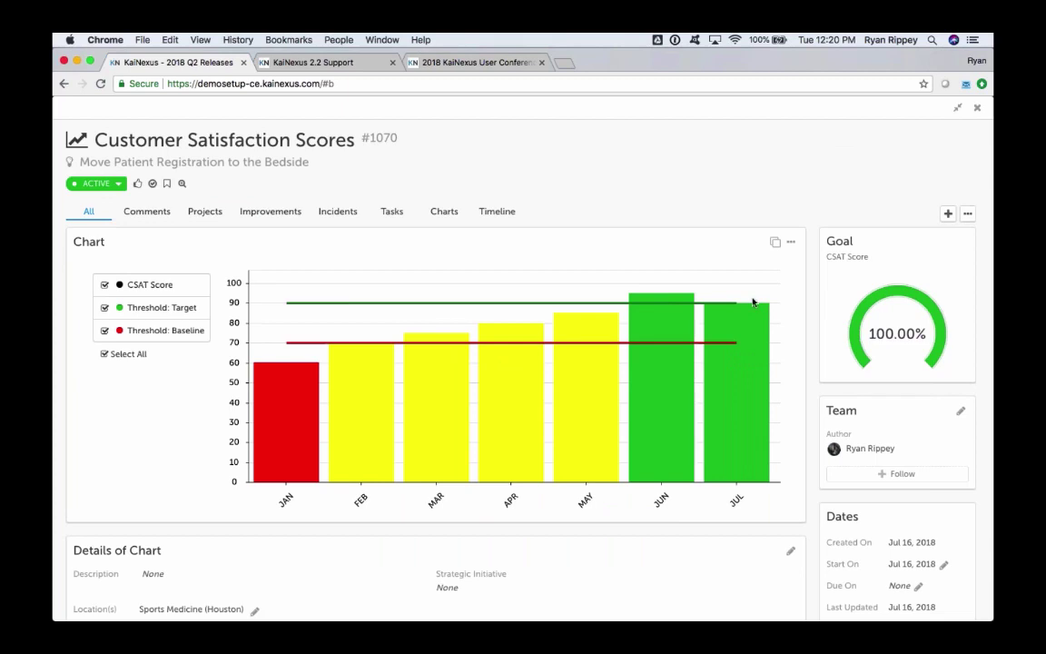
pyautogui.click(748, 367)
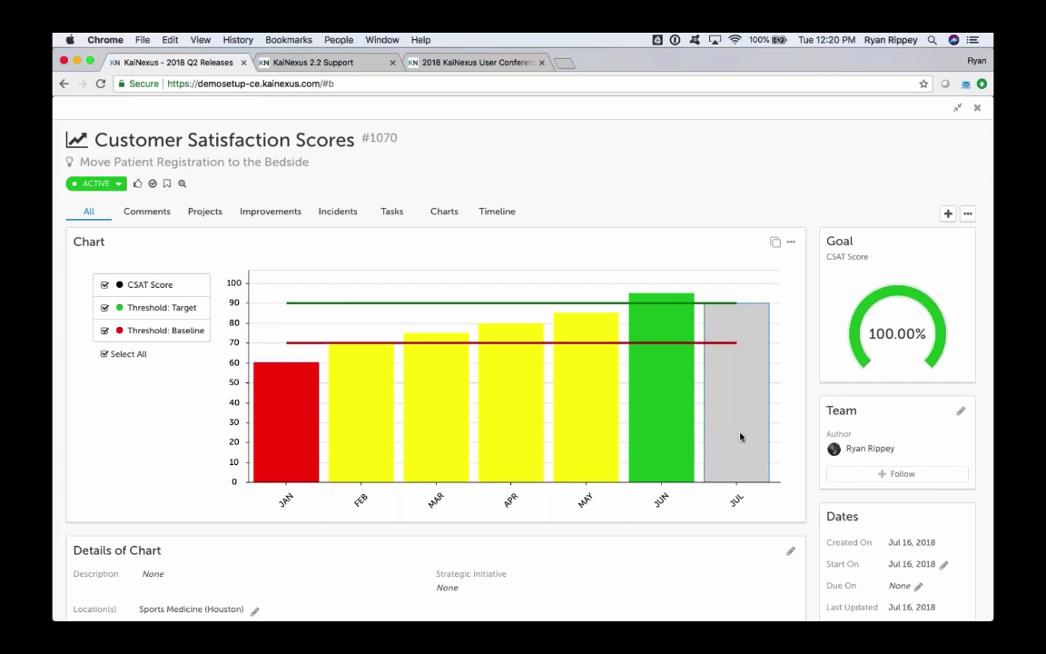
pyautogui.moveTo(760, 409)
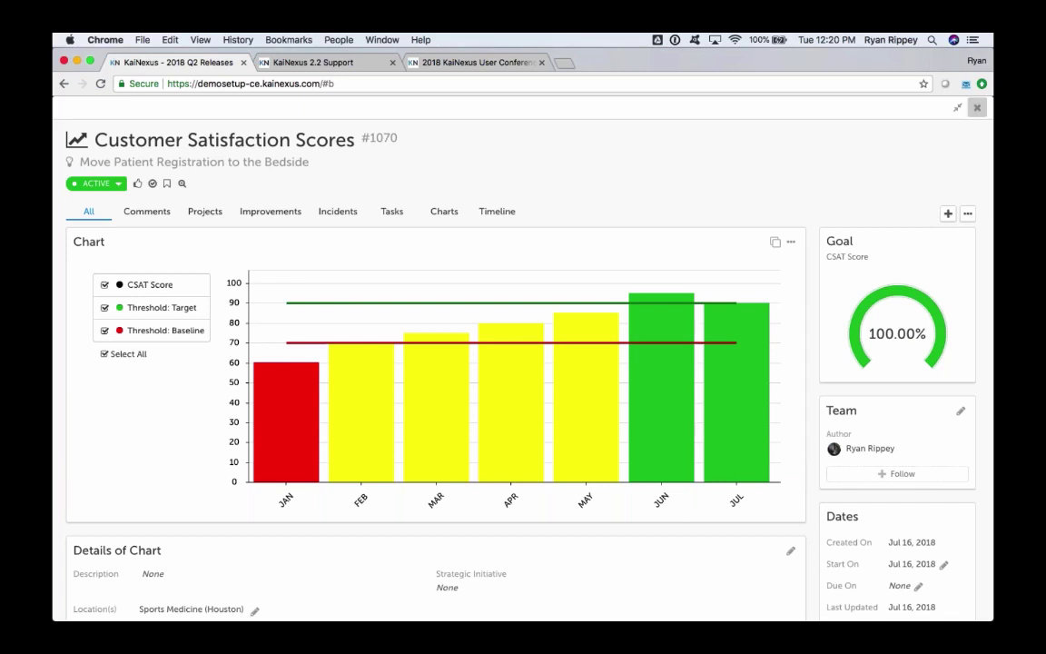
pyautogui.click(977, 109)
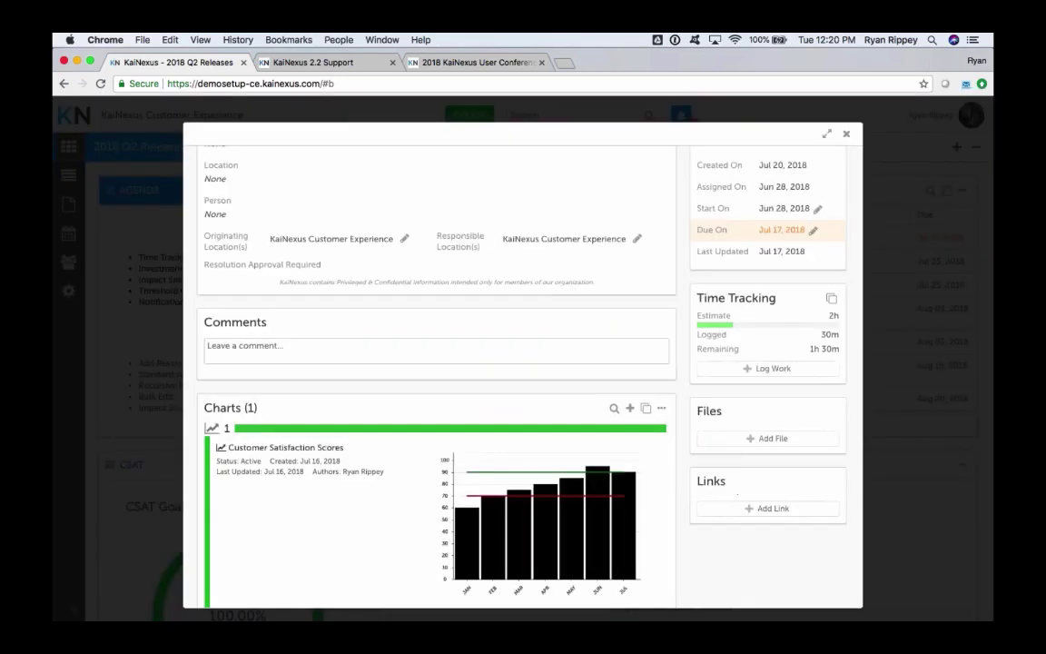
pyautogui.press('Escape')
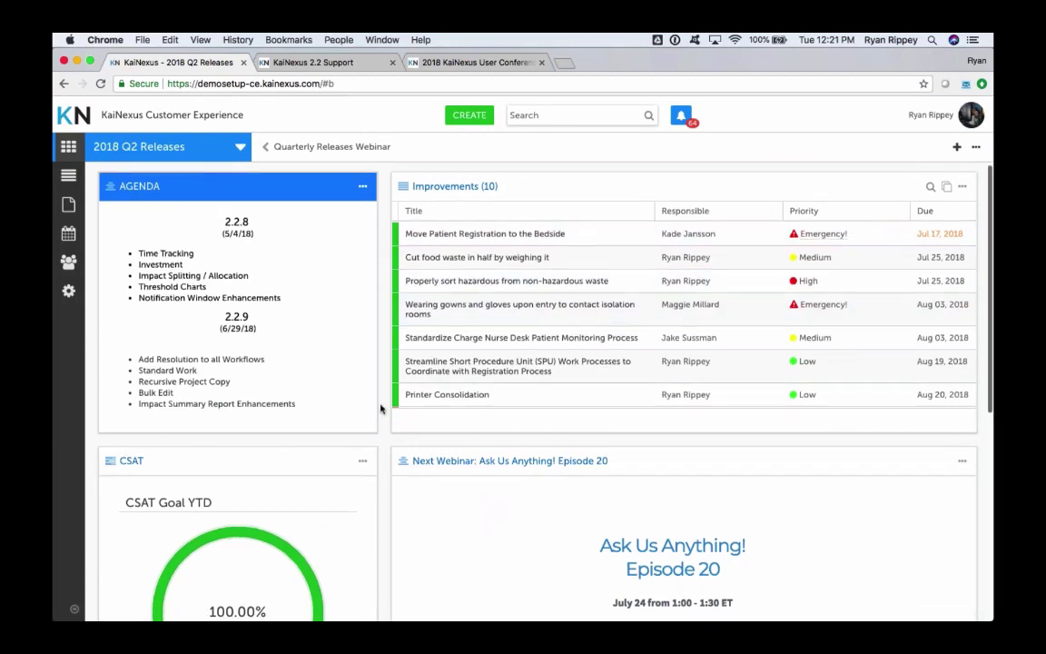
# Open the chart behind the CSAT goal gauge, examine its Goal Series setting in the chart options, and return to the board without saving
pyautogui.scroll(-5, 381, 408)
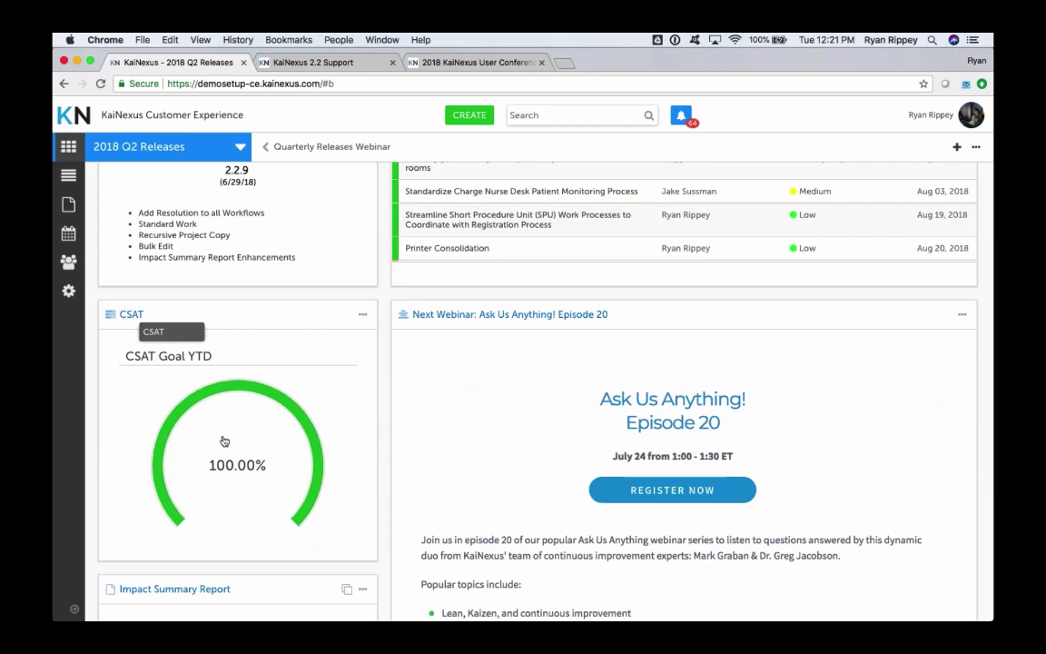
pyautogui.click(211, 464)
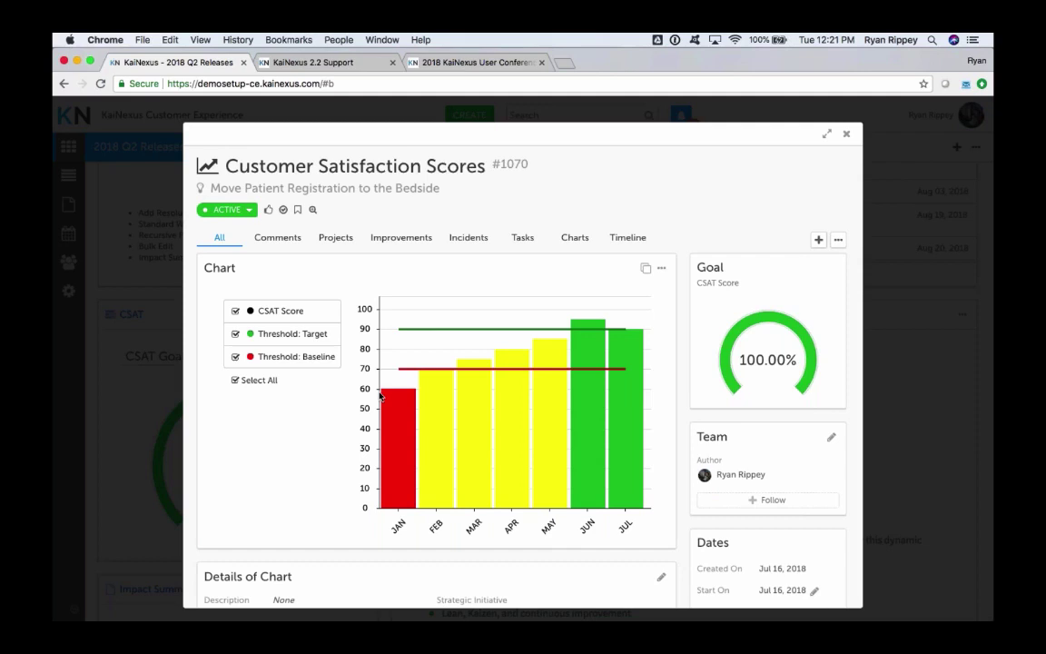
pyautogui.click(662, 269)
pyautogui.click(674, 284)
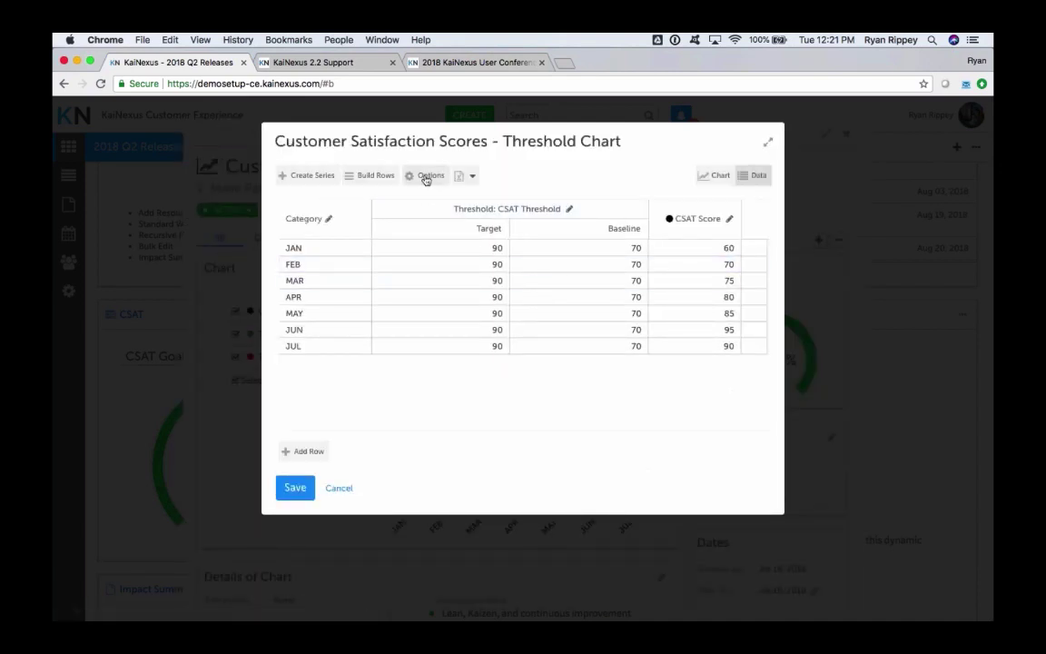
pyautogui.click(426, 178)
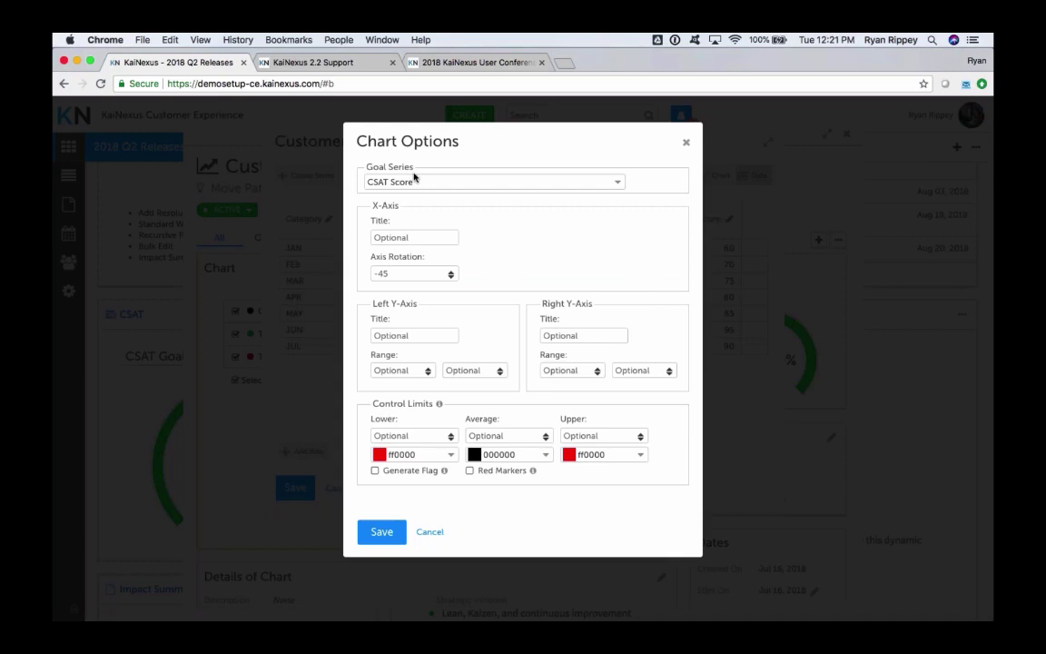
pyautogui.click(685, 144)
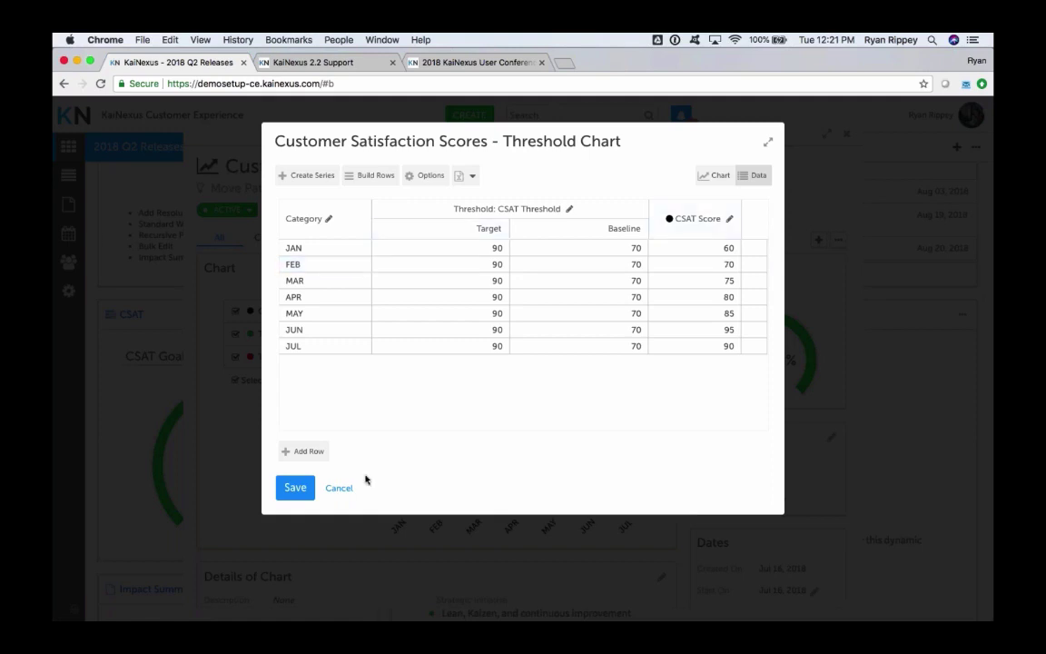
pyautogui.click(339, 488)
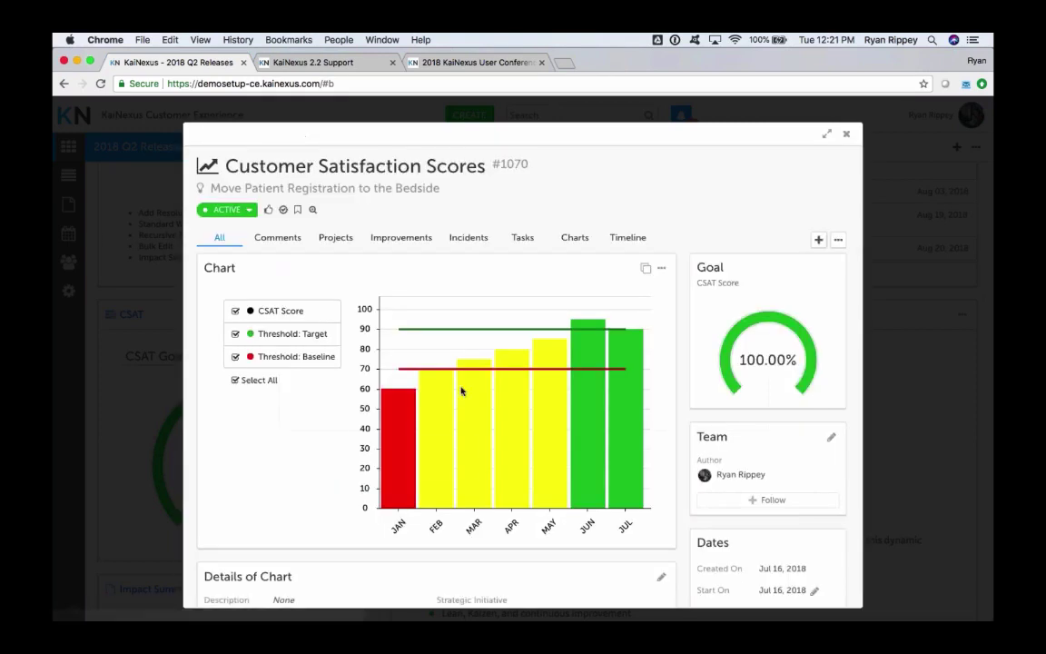
pyautogui.click(758, 114)
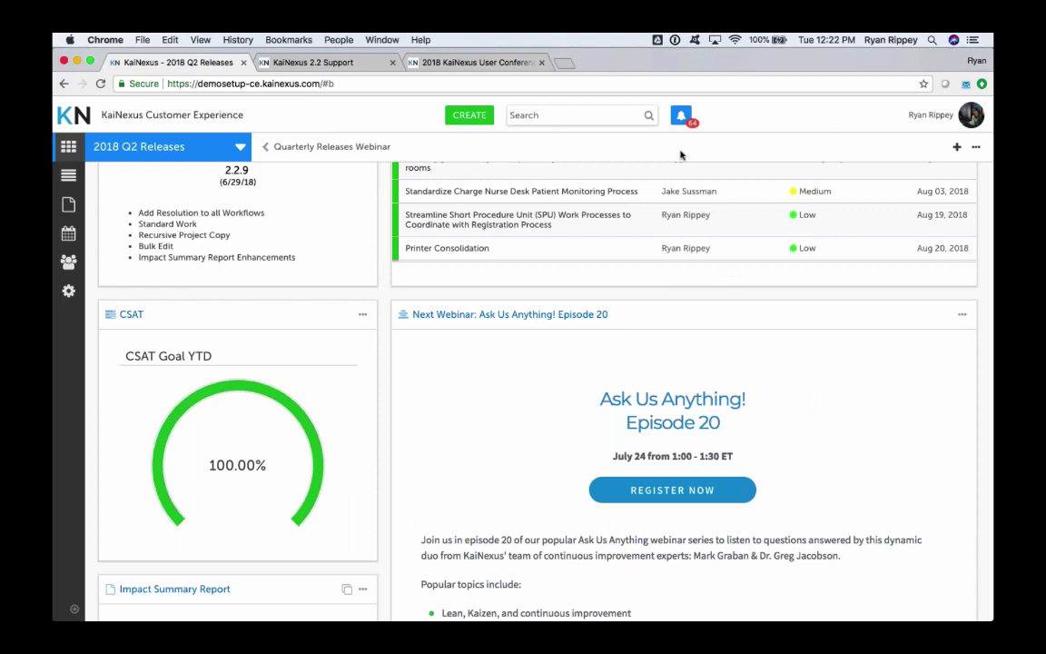
# Examine the Notifications & Updates window and its clear option that includes all flags, and close it without clearing anything
pyautogui.click(680, 118)
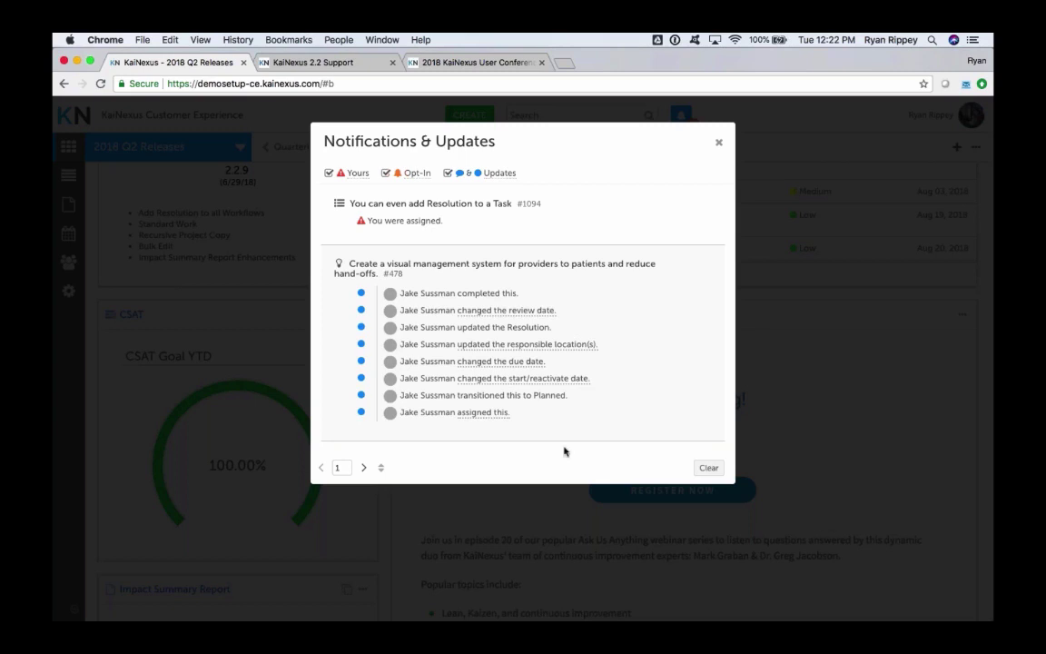
pyautogui.click(707, 468)
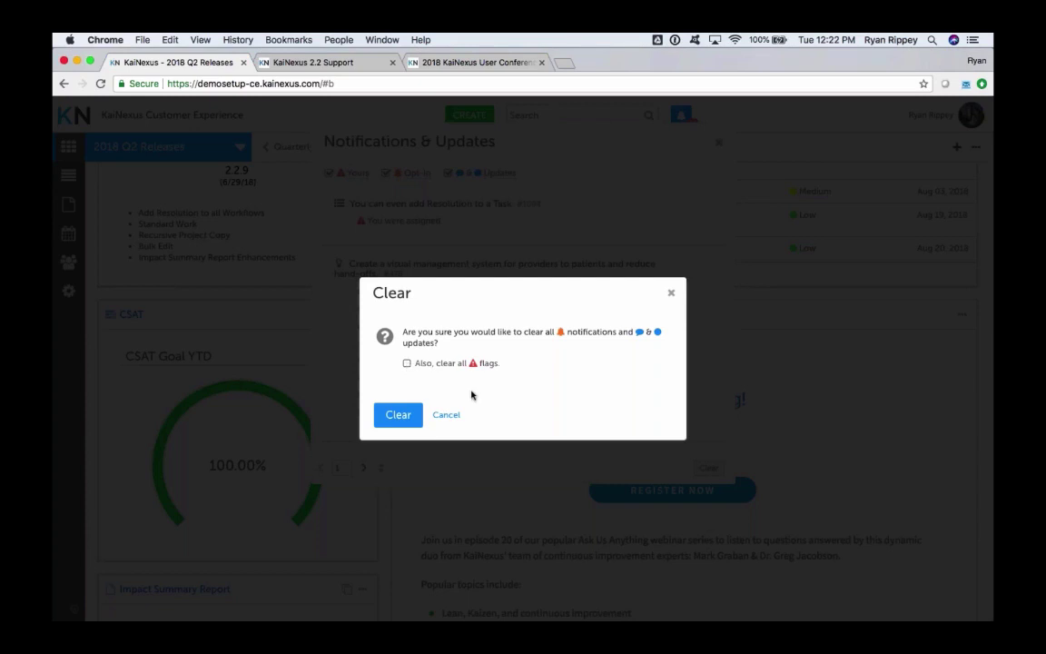
pyautogui.click(407, 363)
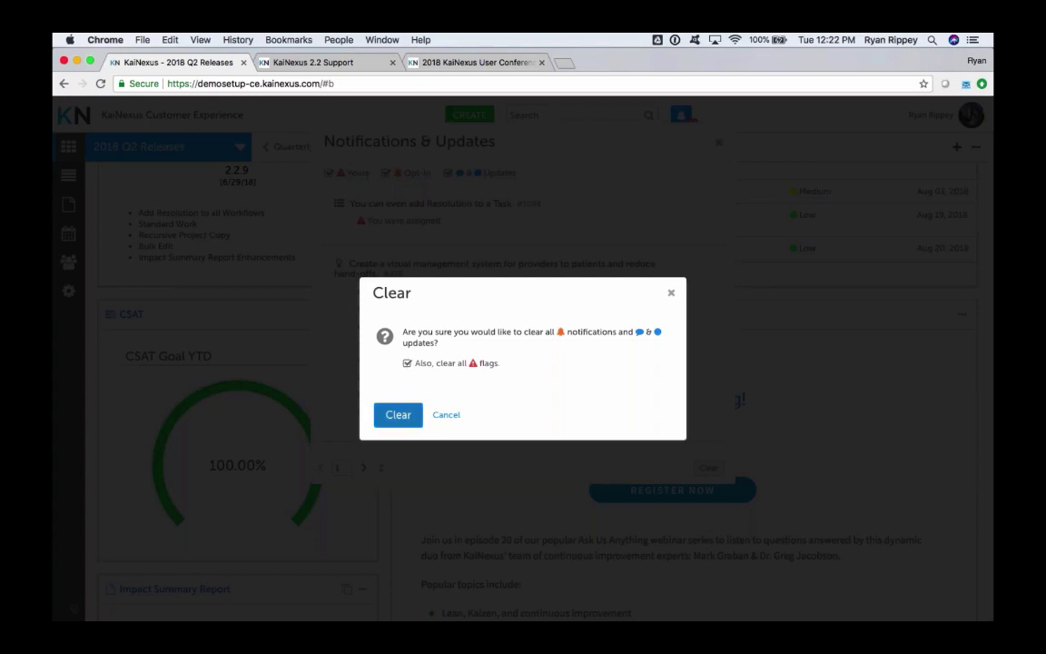
pyautogui.click(449, 416)
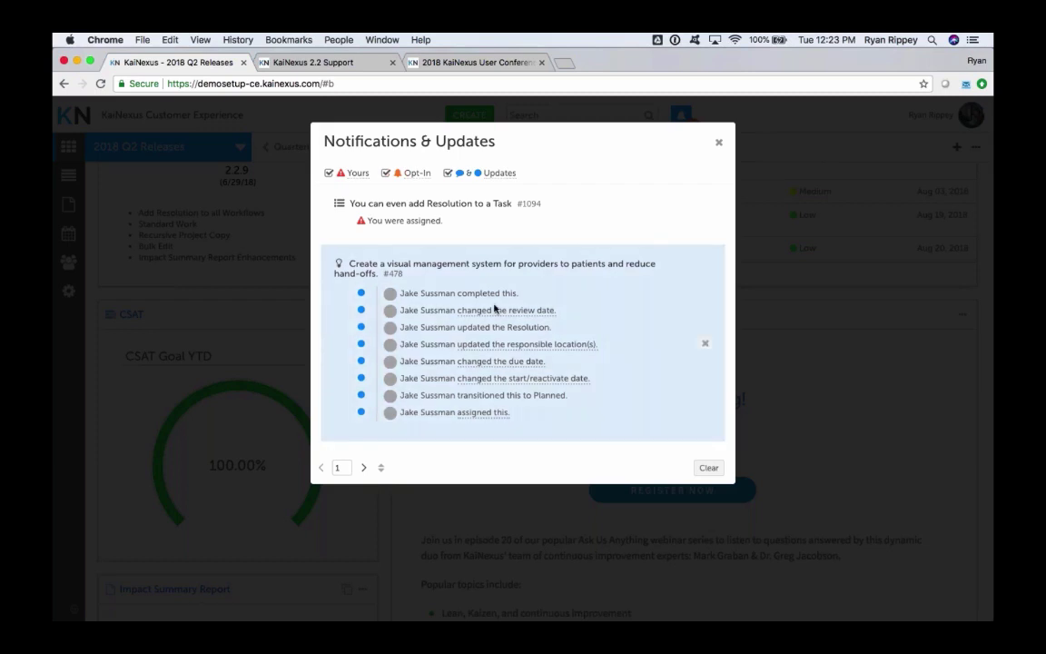
pyautogui.moveTo(495, 310)
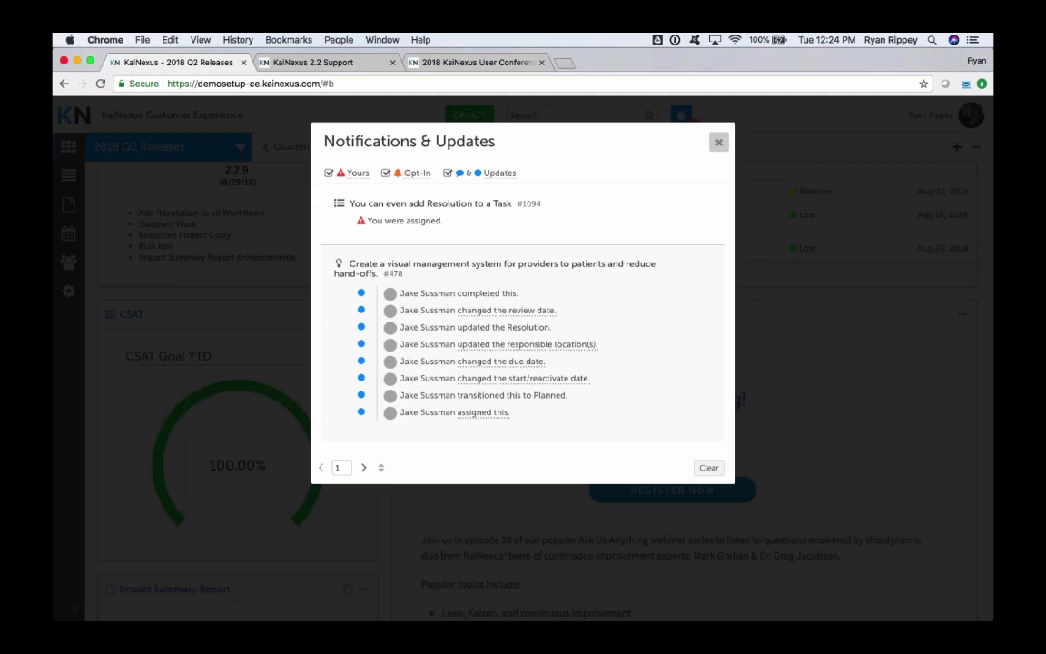
pyautogui.click(718, 142)
# Open the parent project Add Resolution to all Workflows from the Move Patient Registration to the Bedside improvement in full-screen view
pyautogui.scroll(1, 414, 280)
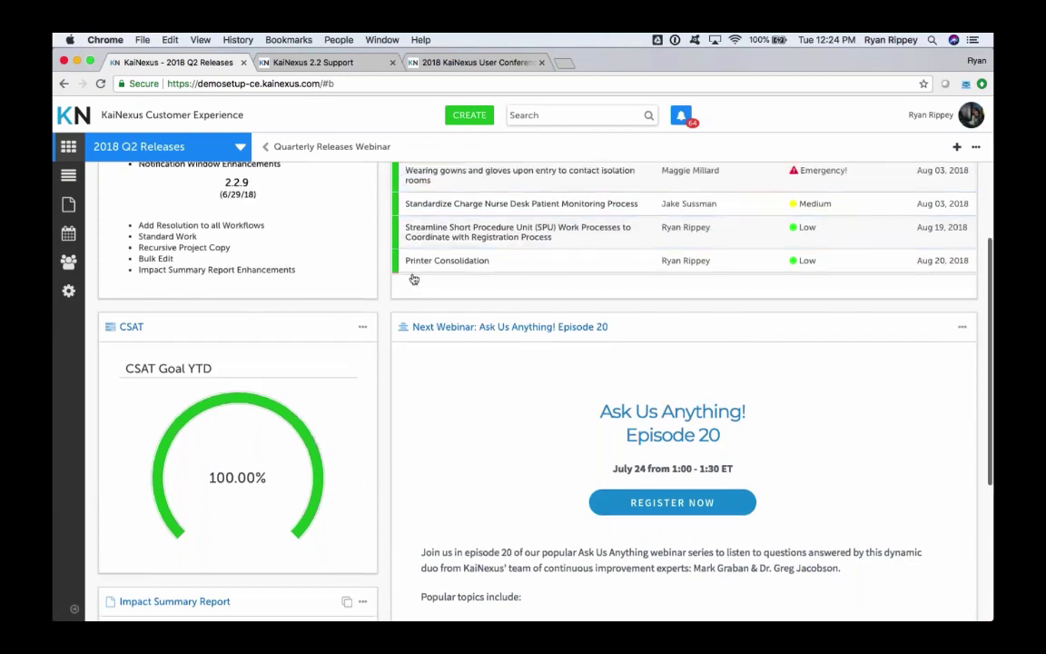
pyautogui.scroll(2, 414, 280)
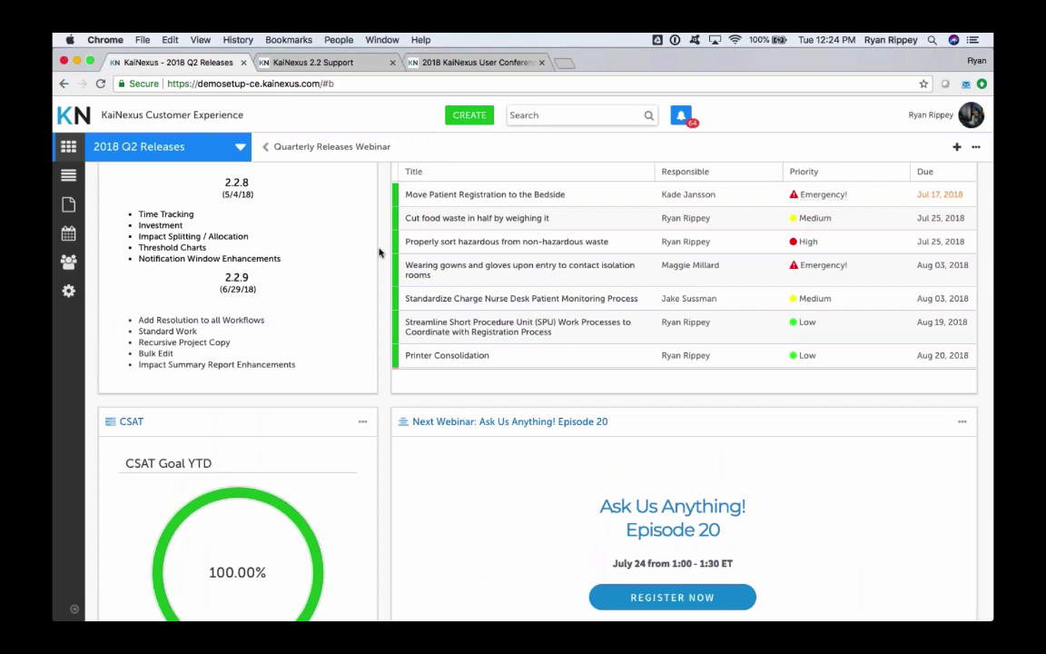
pyautogui.scroll(1, 379, 253)
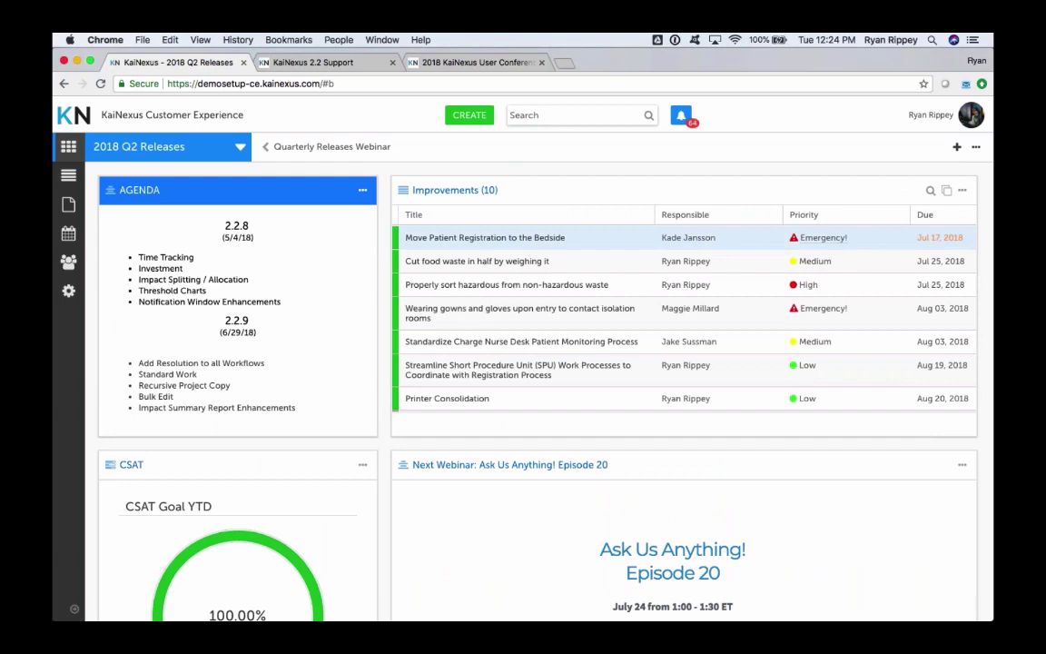
pyautogui.click(455, 241)
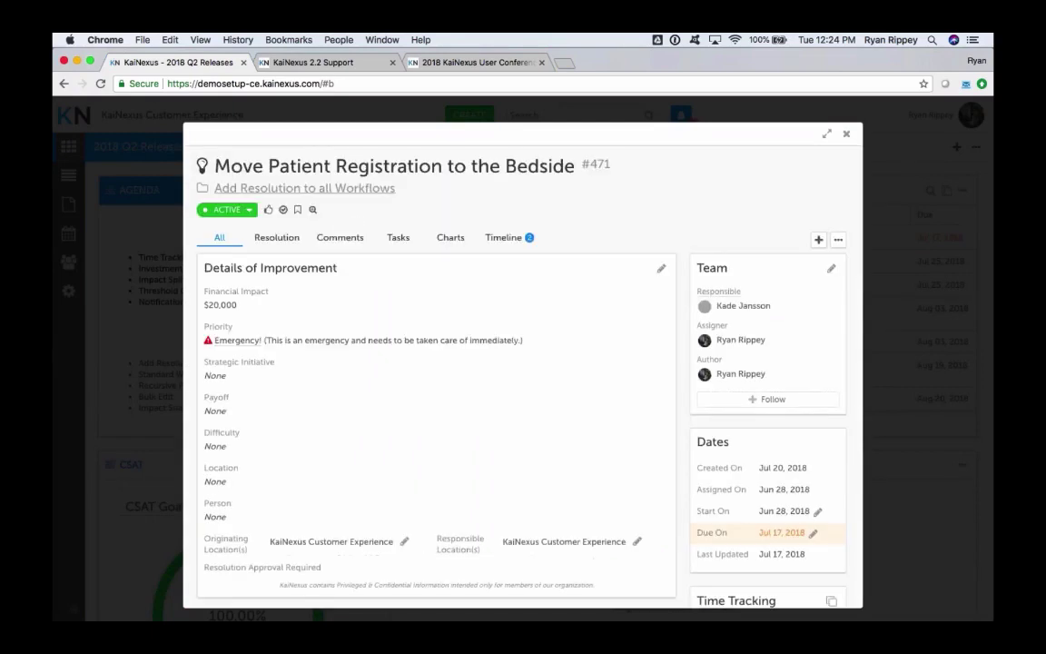
pyautogui.click(262, 186)
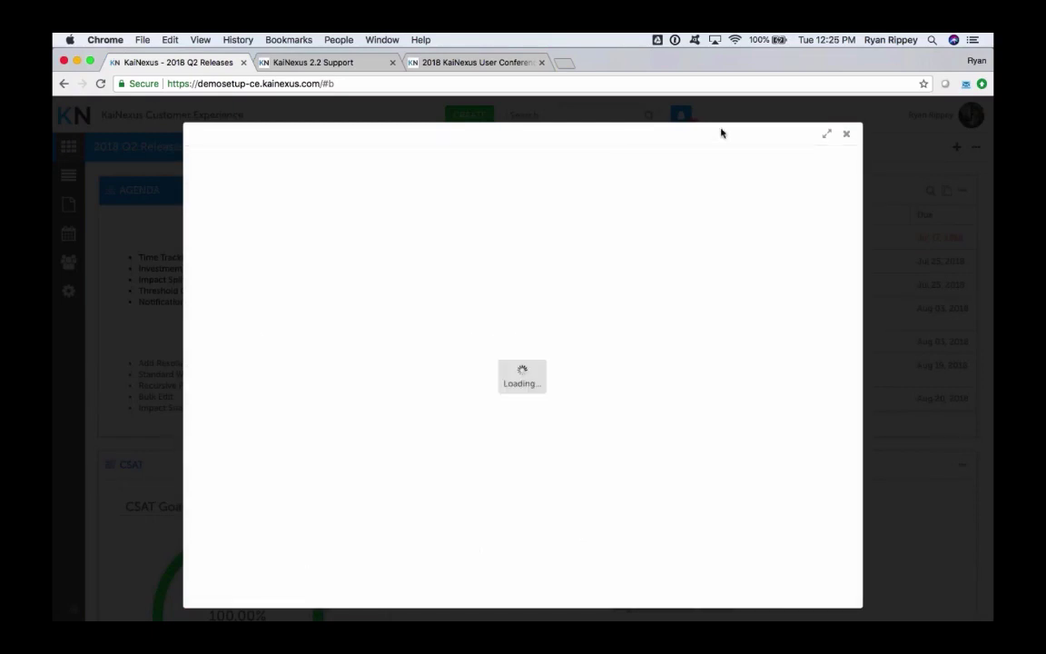
pyautogui.click(828, 138)
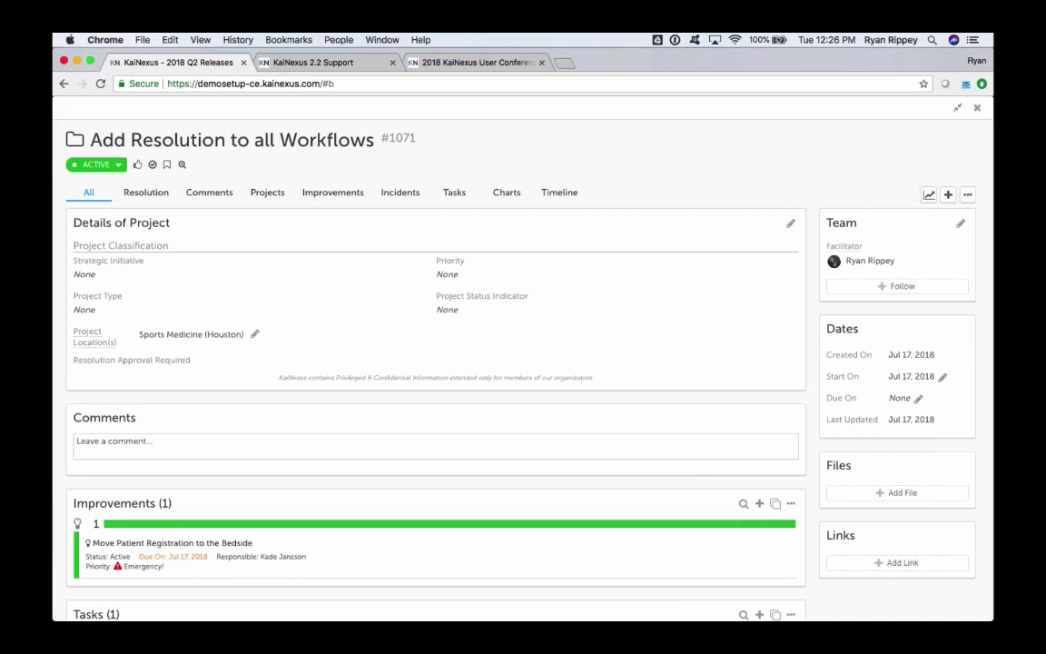
# Examine the project's Resolution form with "Did this result in a change?" set to Yes, and return to the board without saving
pyautogui.click(118, 167)
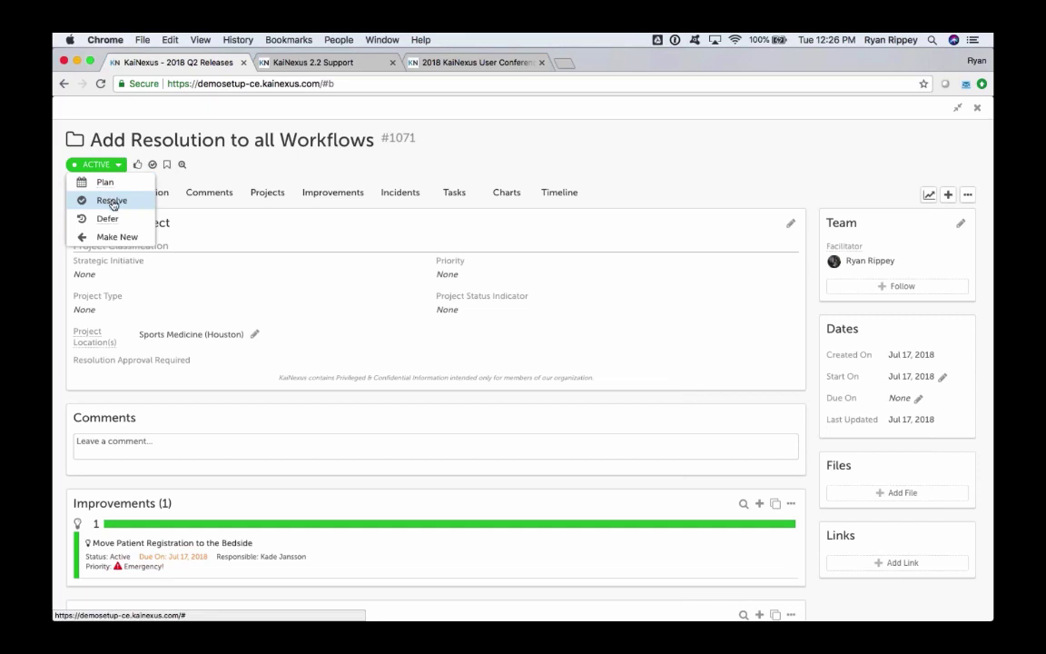
pyautogui.click(112, 201)
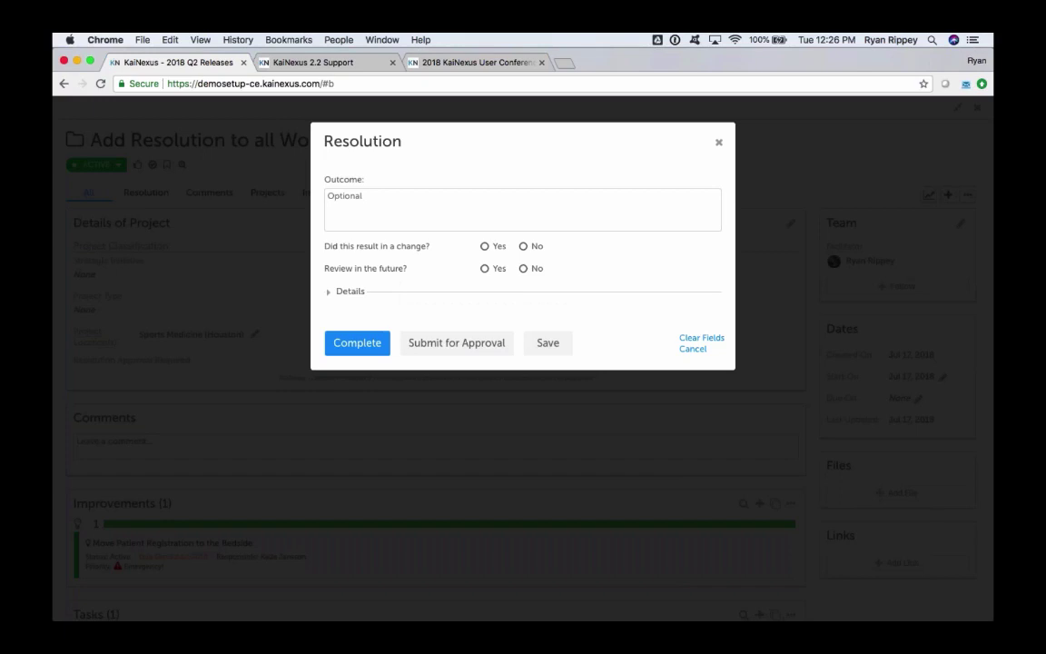
pyautogui.click(484, 246)
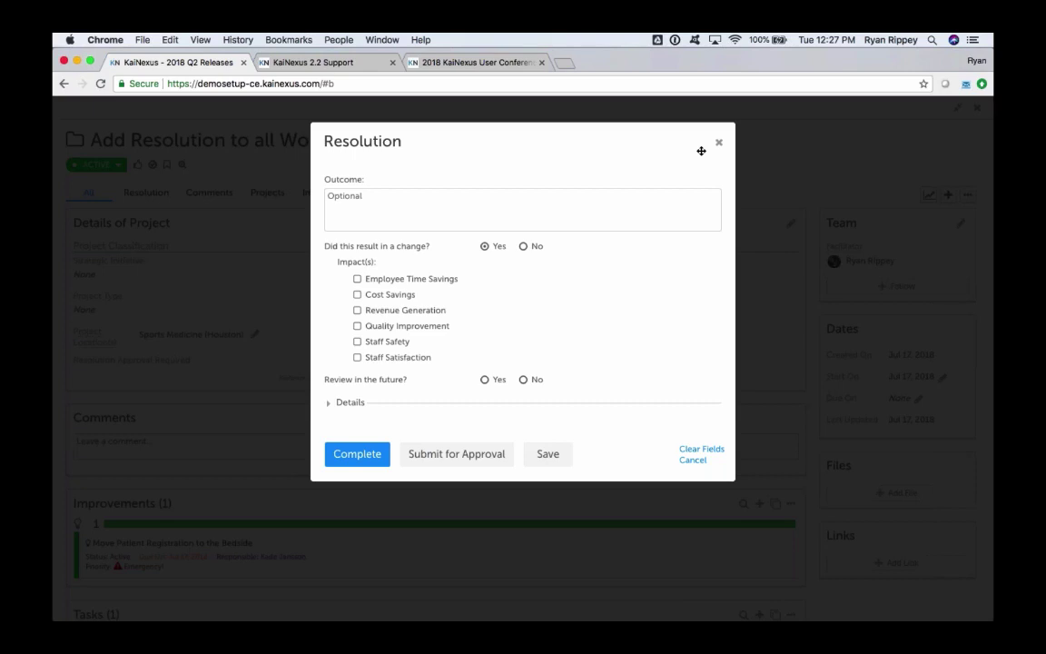
pyautogui.click(718, 145)
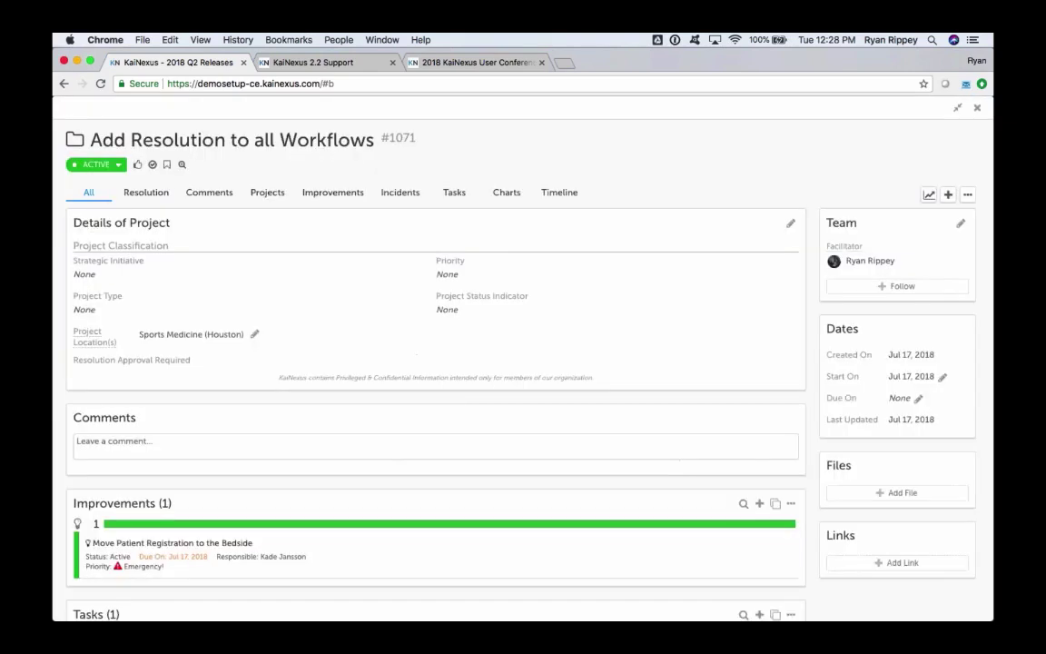
pyautogui.click(977, 113)
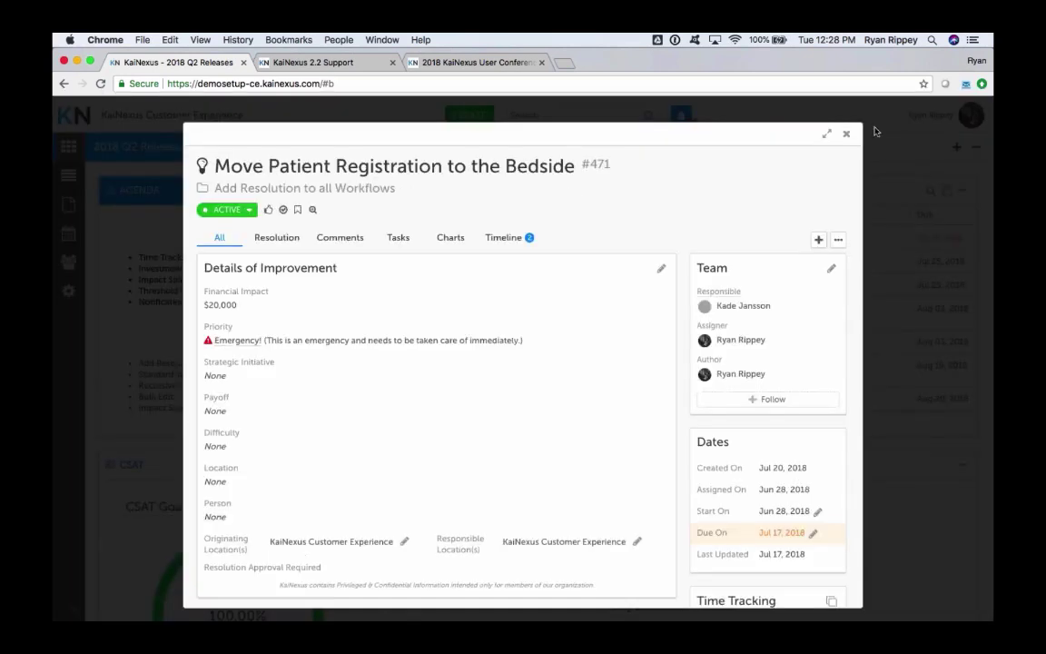
pyautogui.click(847, 133)
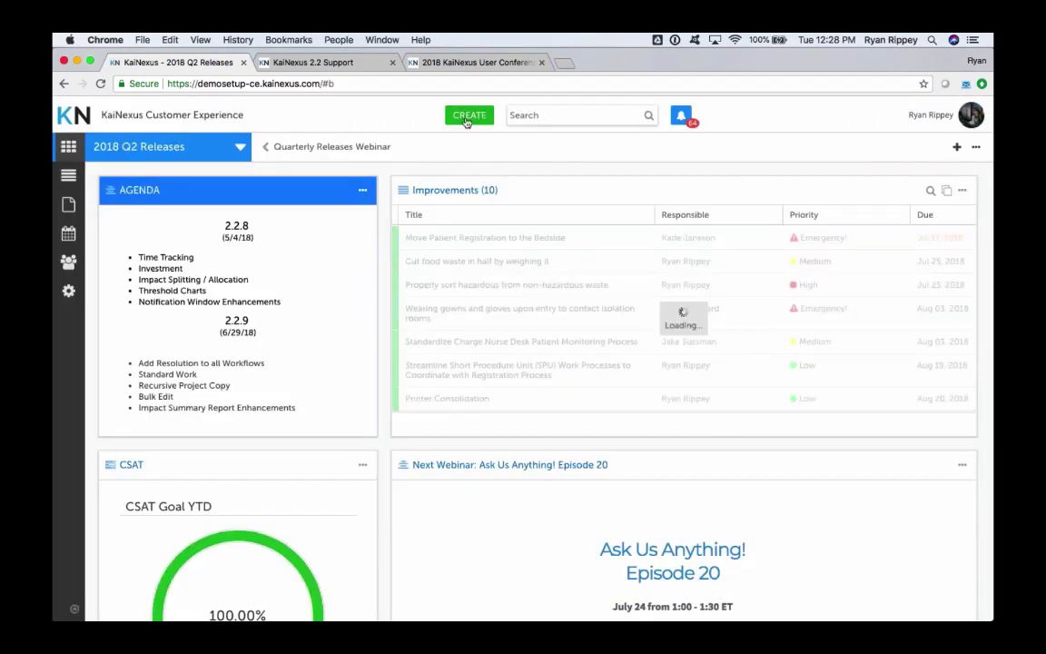
# Create a PDSA project titled "PDSA Standard Work" and open it
pyautogui.click(470, 115)
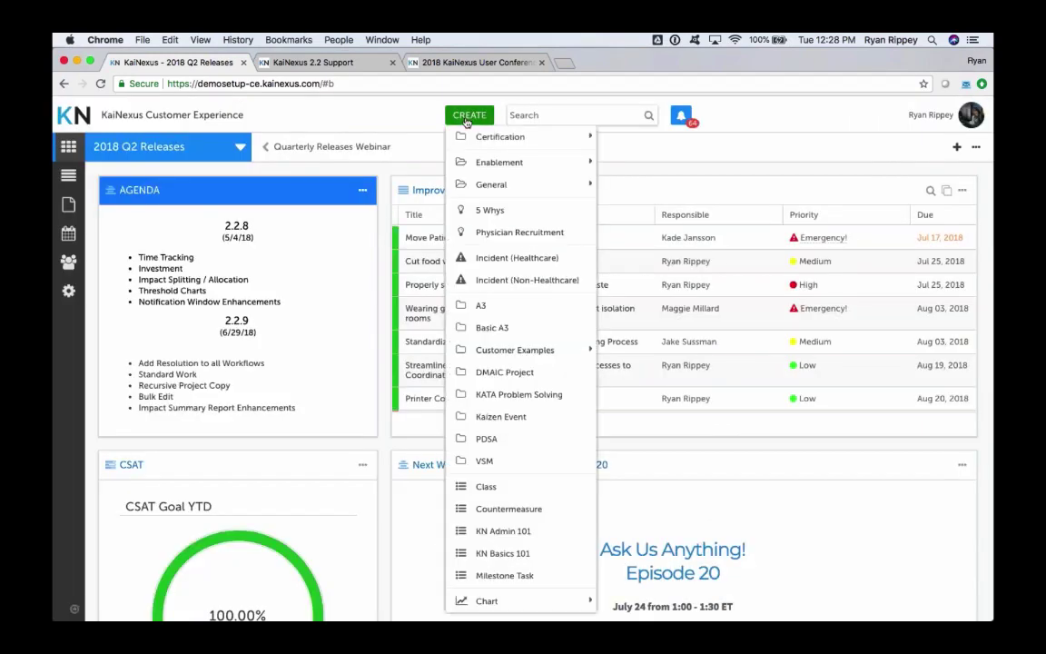
pyautogui.click(486, 439)
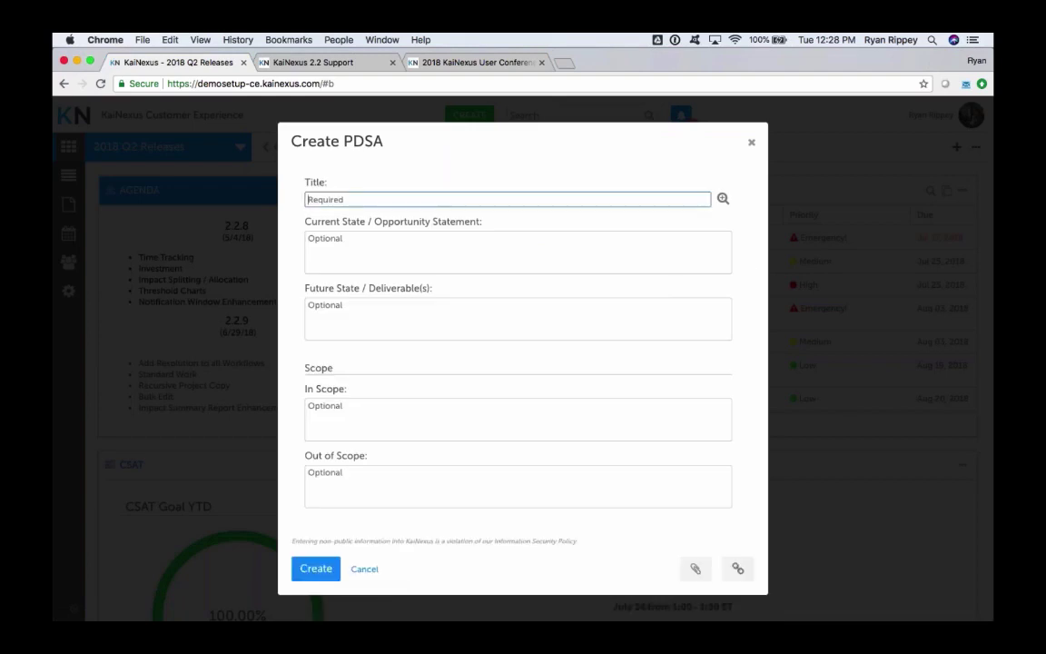
pyautogui.write('PDS')
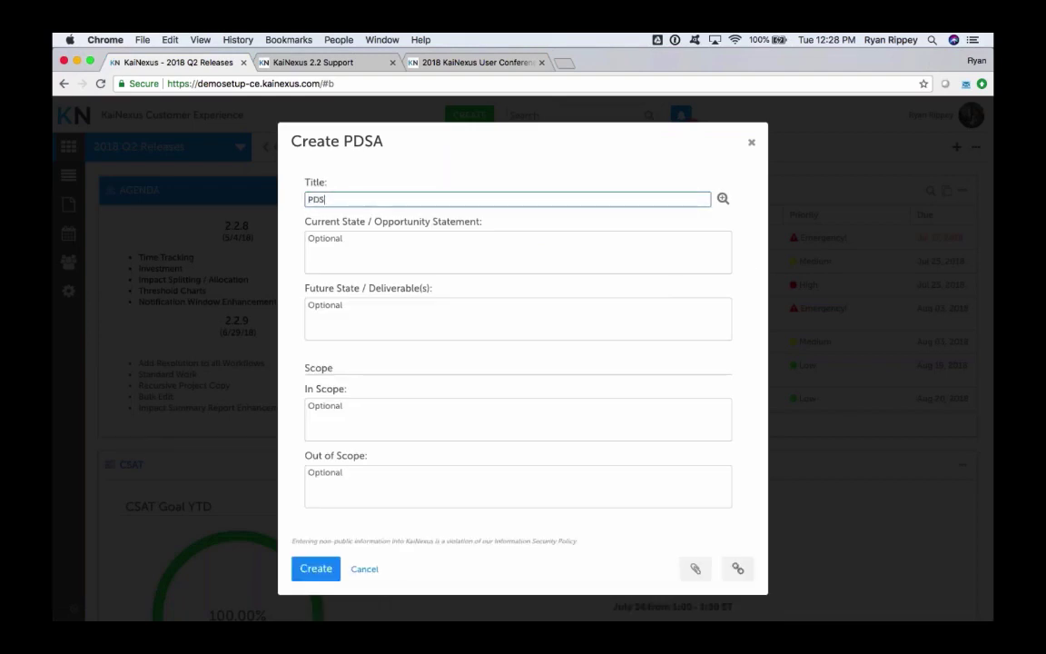
pyautogui.write('A Standard Work')
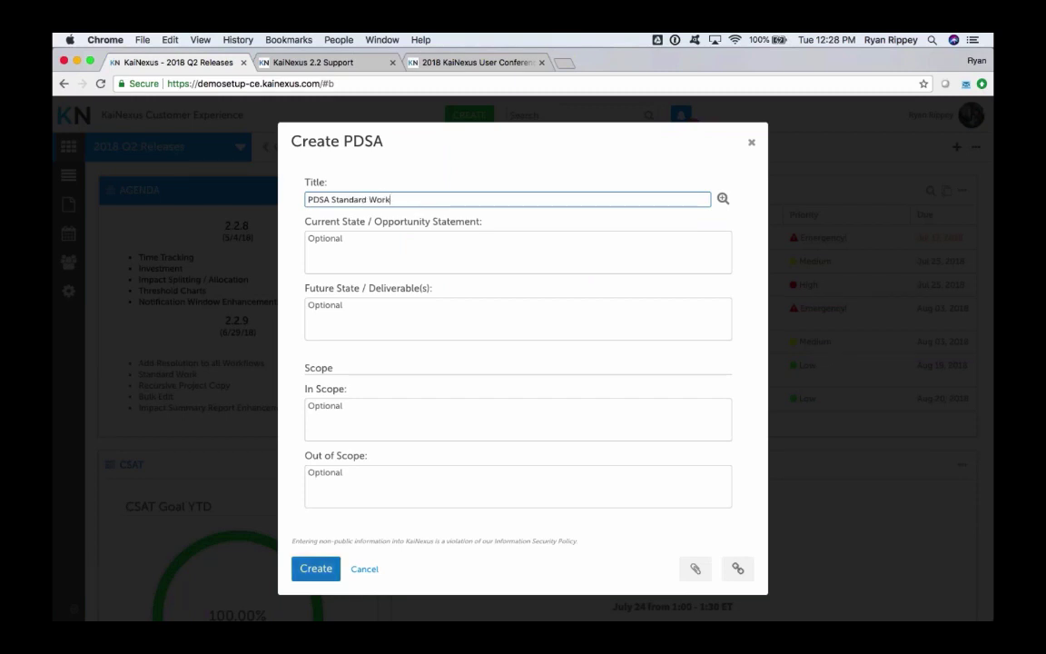
pyautogui.click(318, 568)
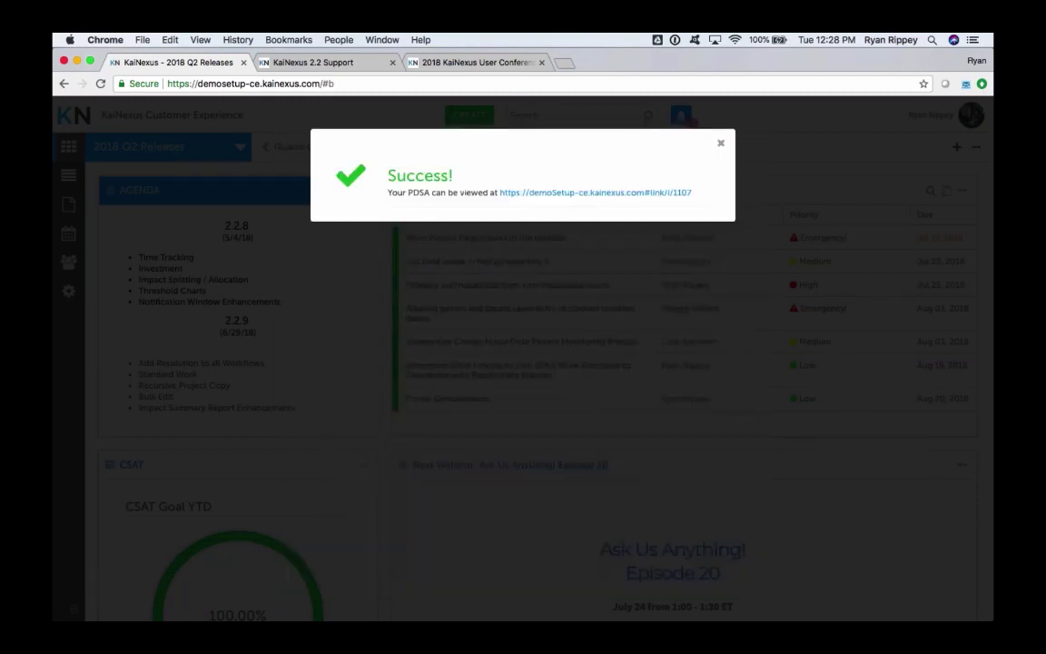
pyautogui.click(597, 192)
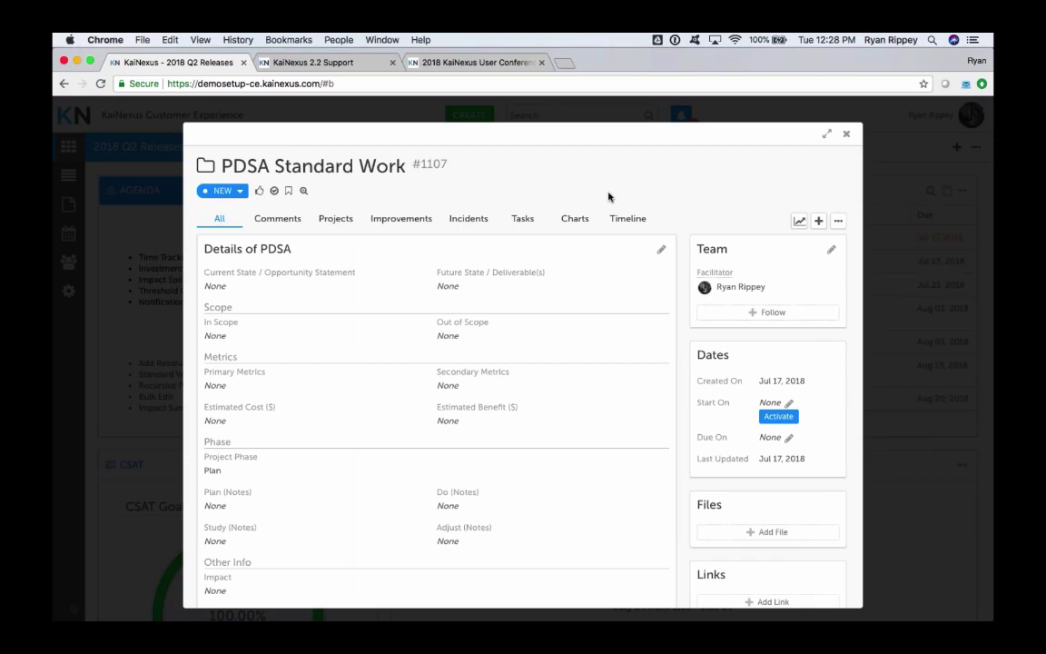
# Examine the PDSA Standard Work project's task list in full-screen view and open its Study task
pyautogui.click(827, 134)
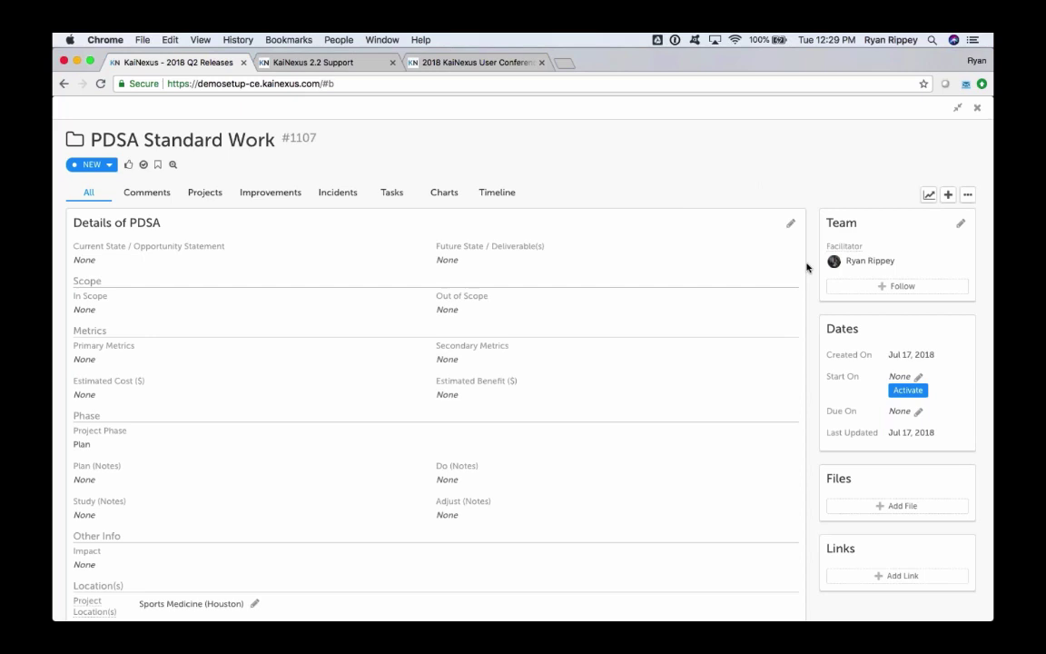
pyautogui.scroll(-3, 812, 285)
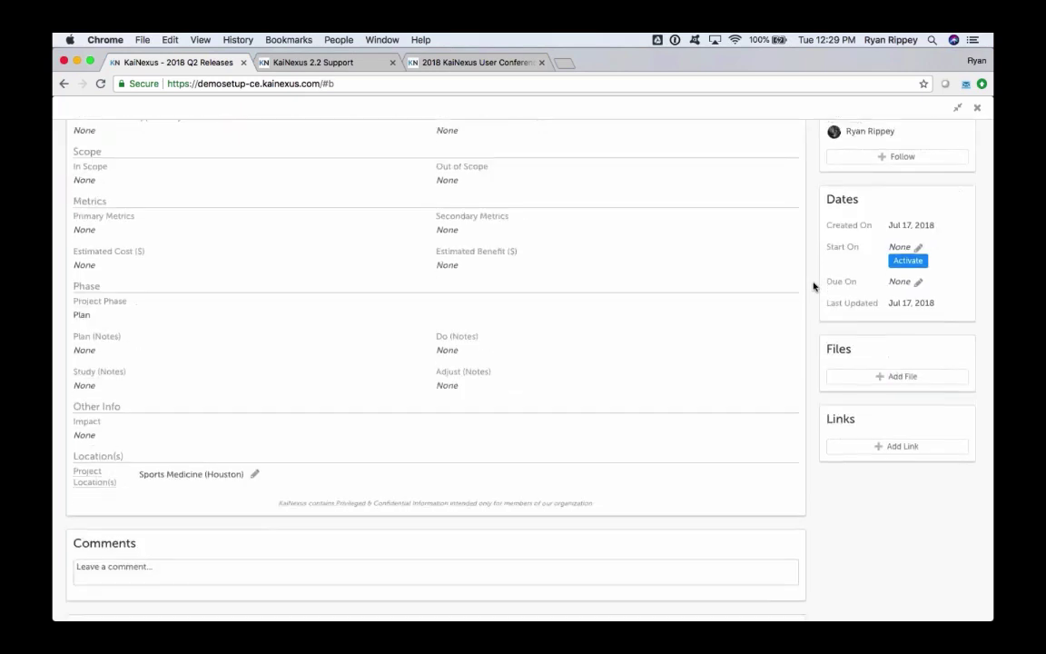
pyautogui.scroll(-5, 813, 285)
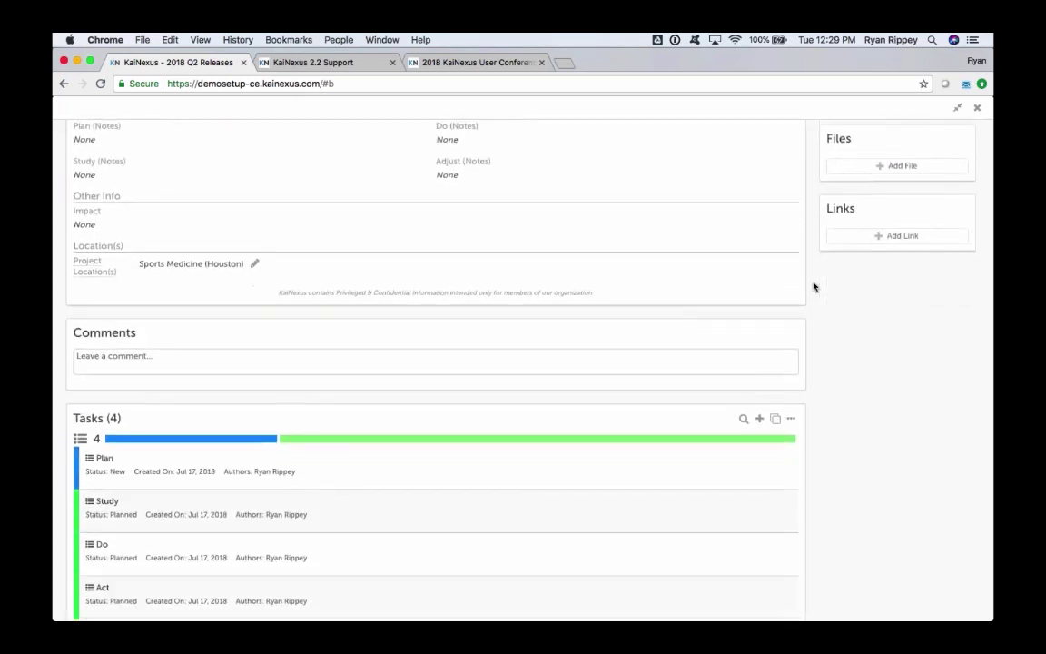
pyautogui.scroll(-1, 813, 287)
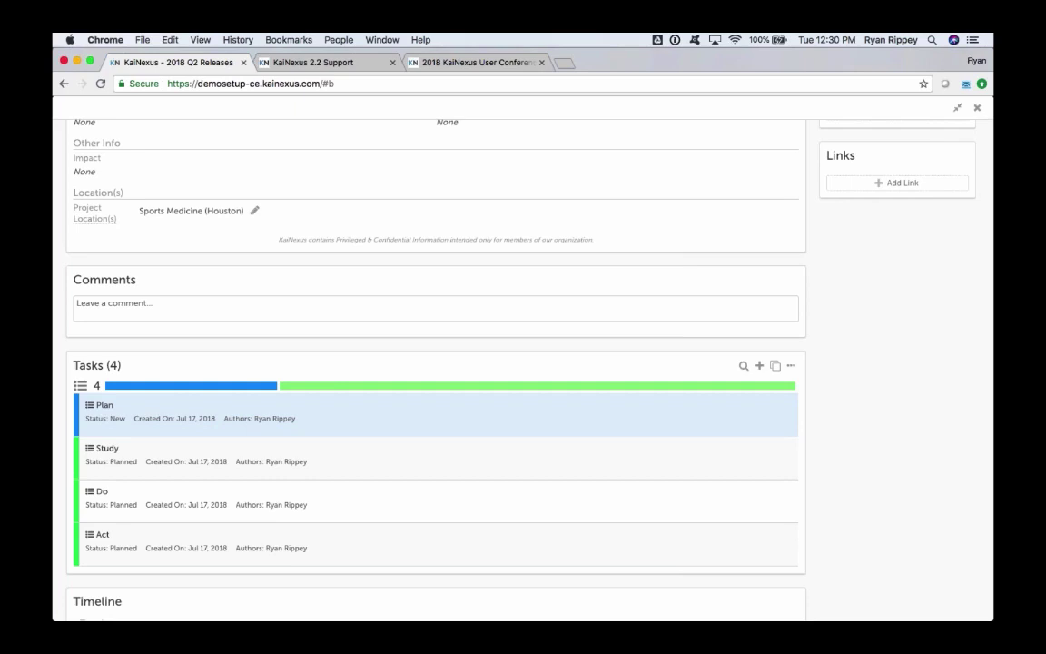
pyautogui.click(159, 455)
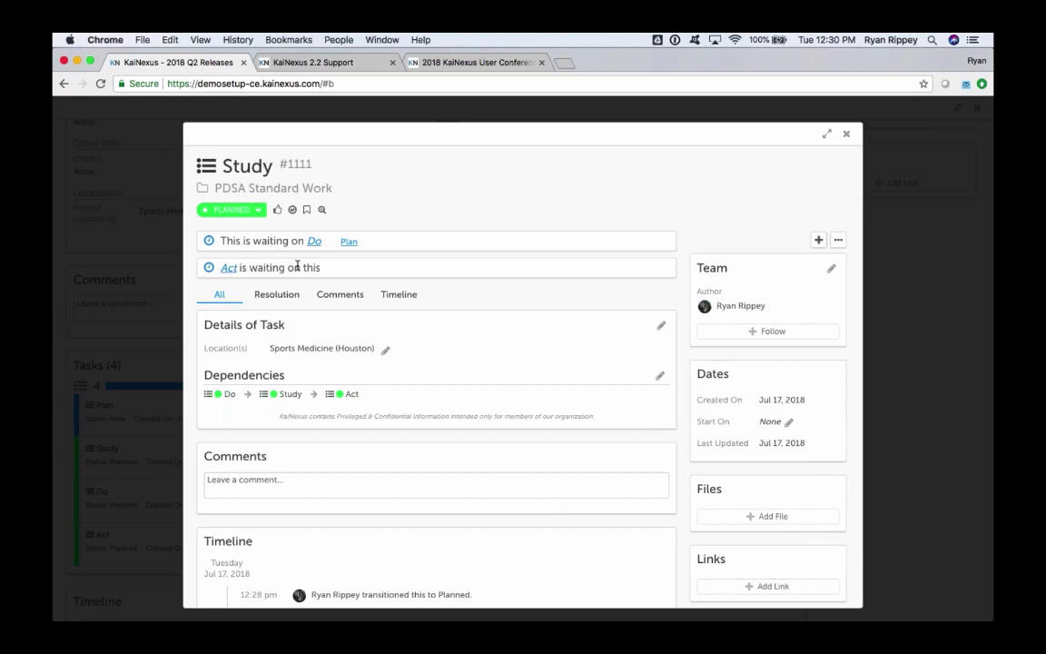
# Close the Study task and return to the details at the top of the PDSA Standard Work project
pyautogui.click(846, 134)
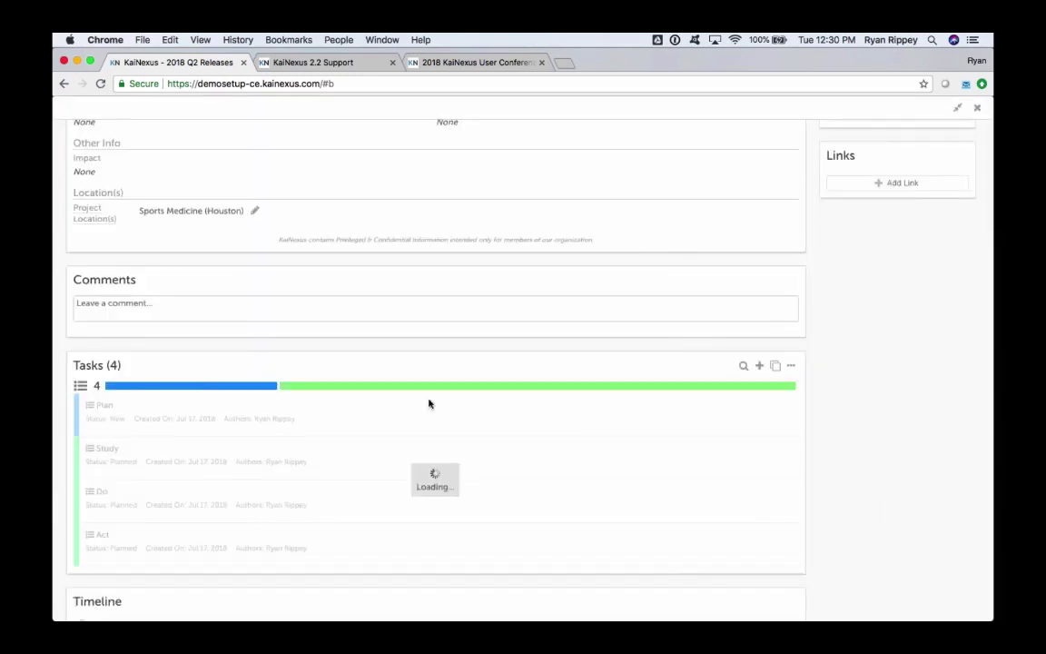
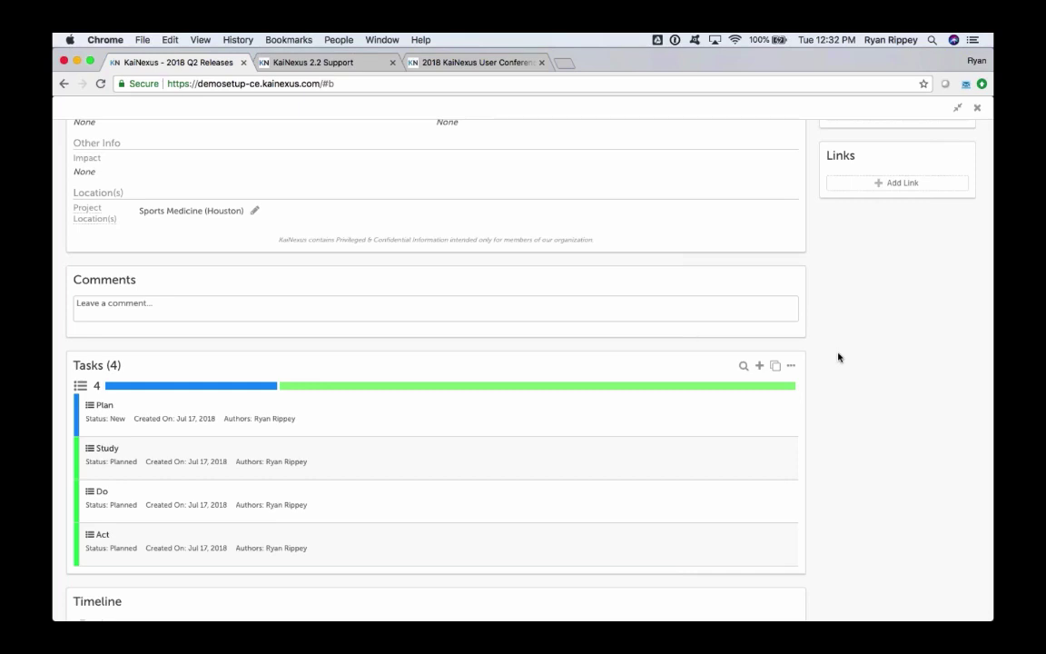
pyautogui.scroll(1, 838, 357)
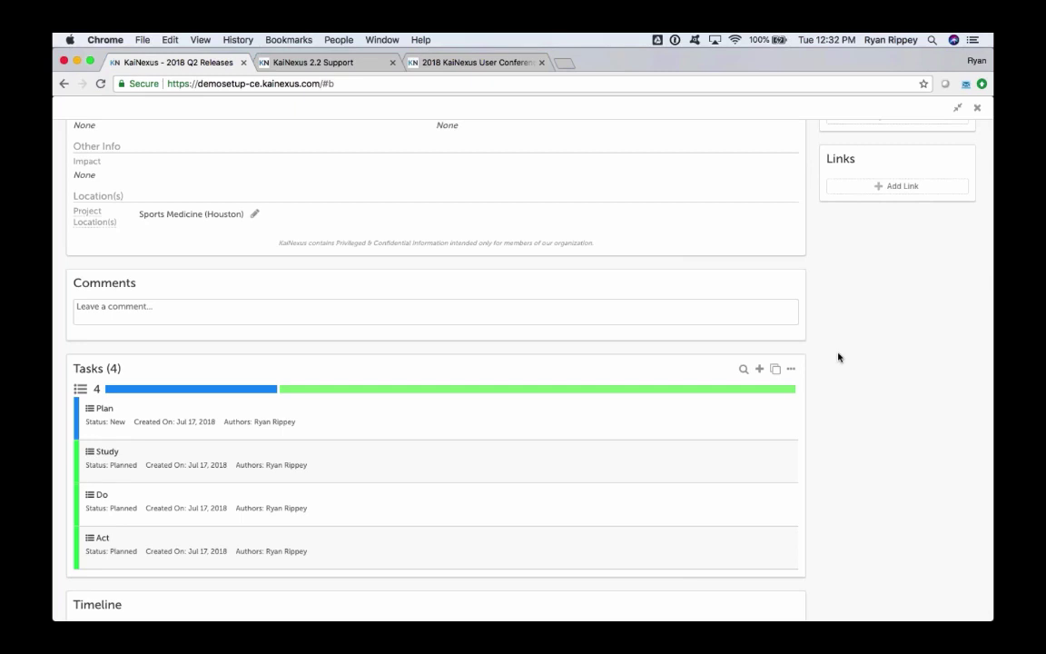
pyautogui.scroll(8, 838, 357)
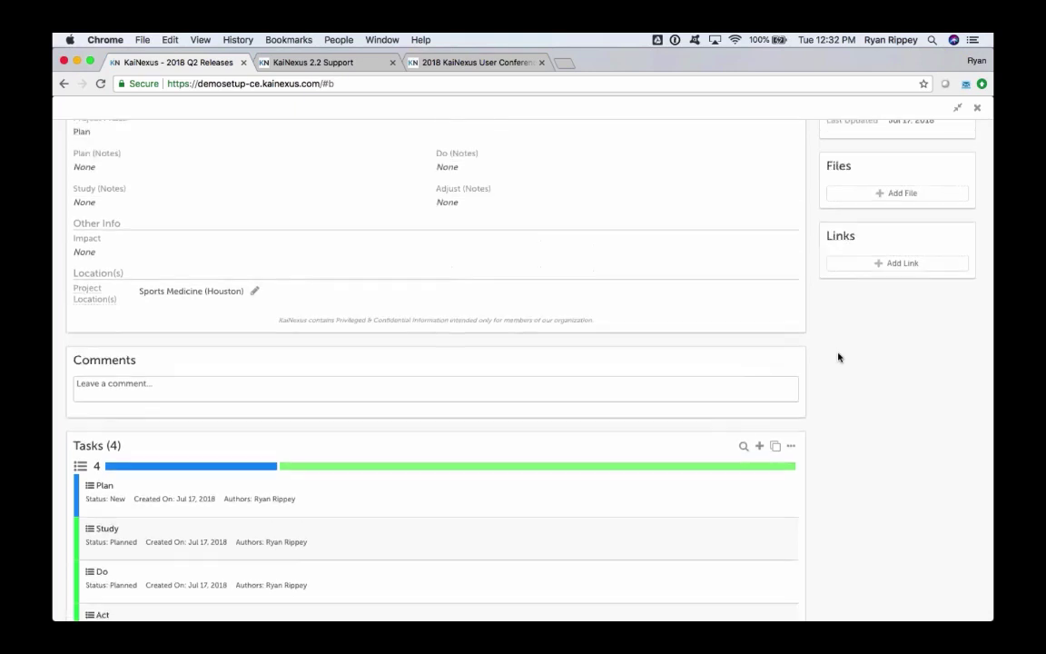
pyautogui.scroll(2, 838, 357)
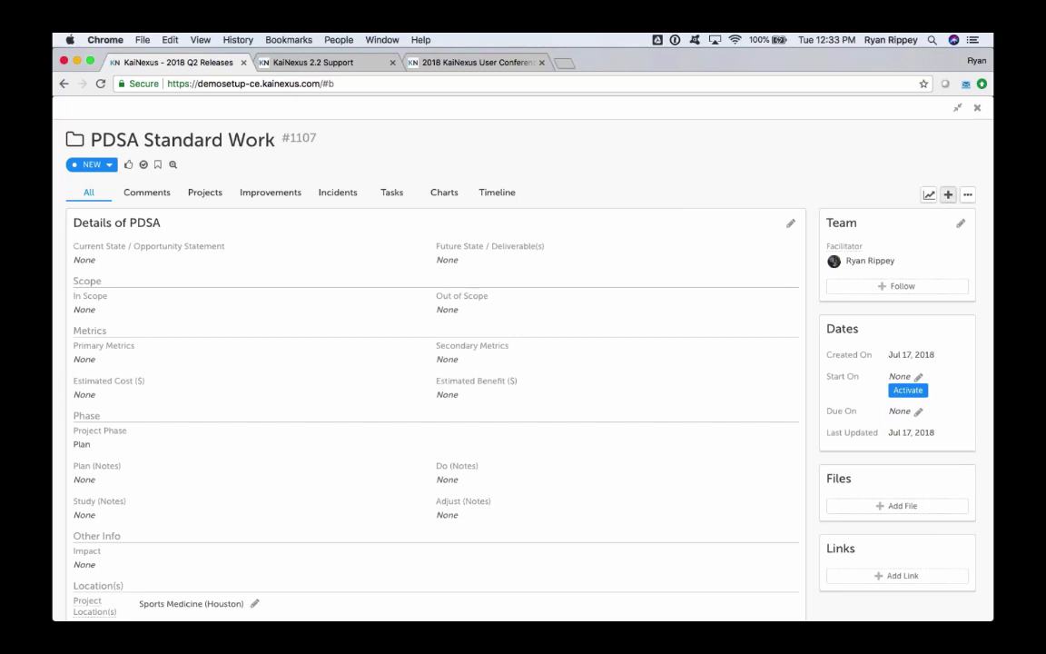
# Copy the PDSA Standard Work project as "(Copy of) PDSA Standard Work", including nested items of all types at all levels
pyautogui.click(968, 195)
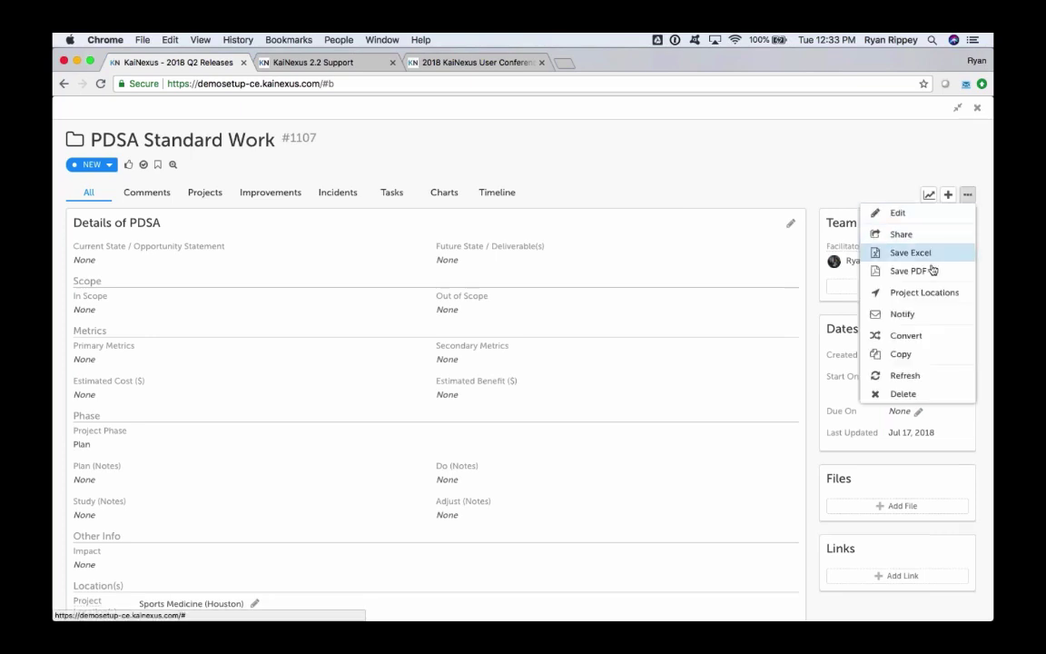
pyautogui.click(902, 353)
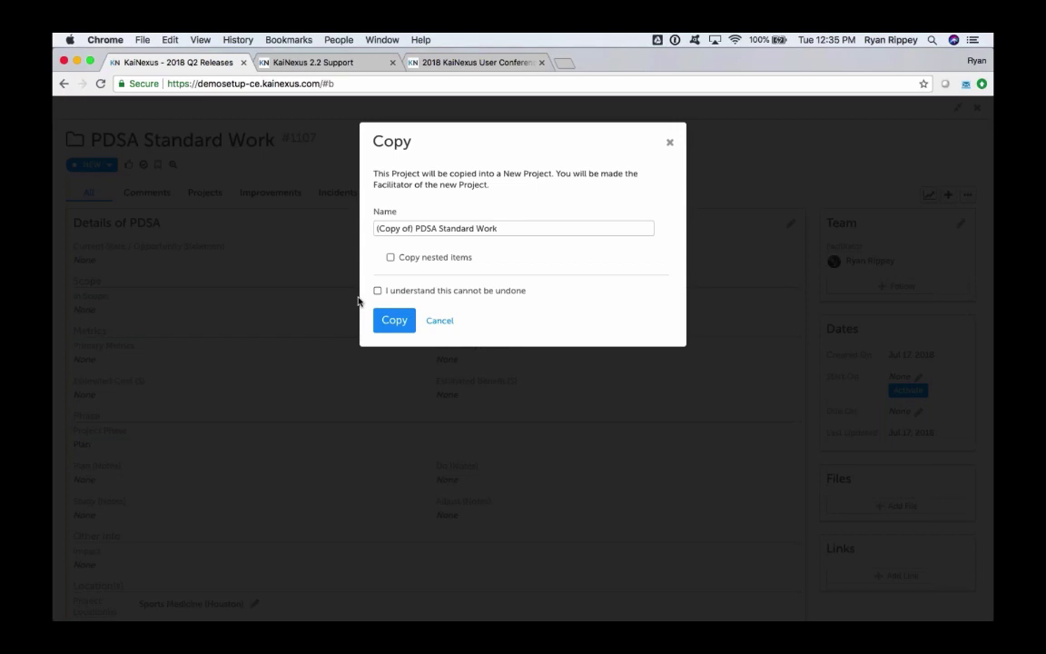
pyautogui.click(390, 259)
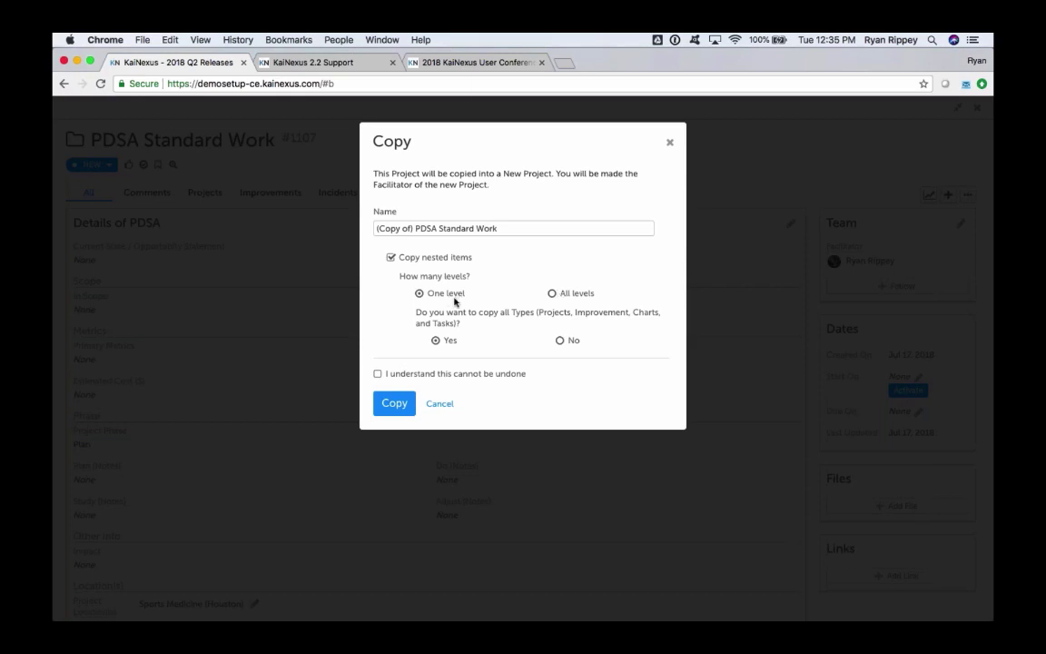
pyautogui.click(560, 341)
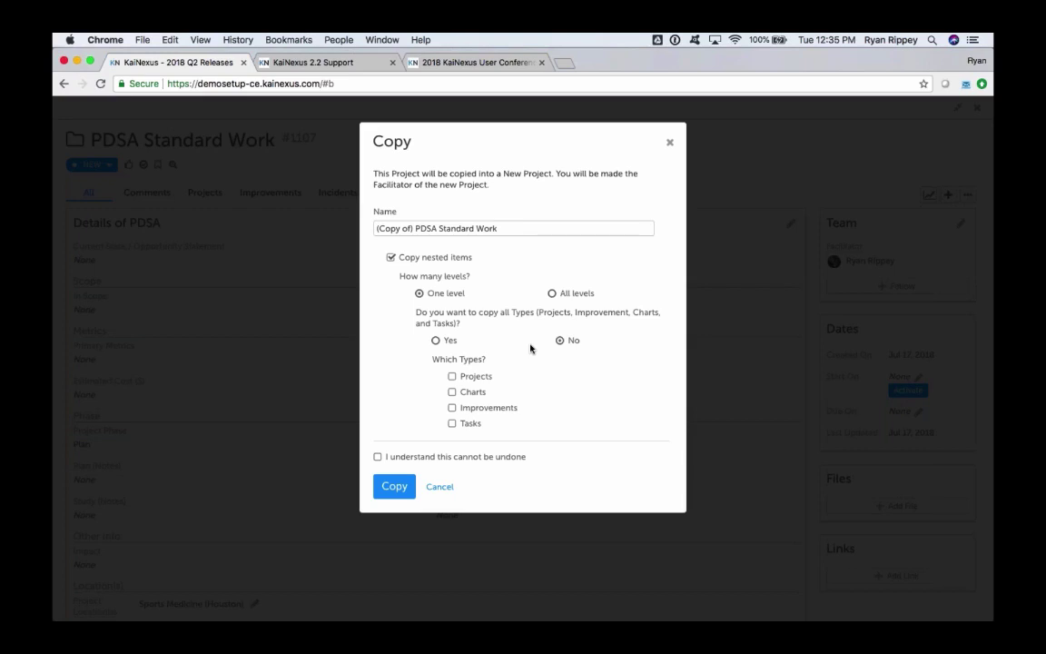
pyautogui.click(436, 340)
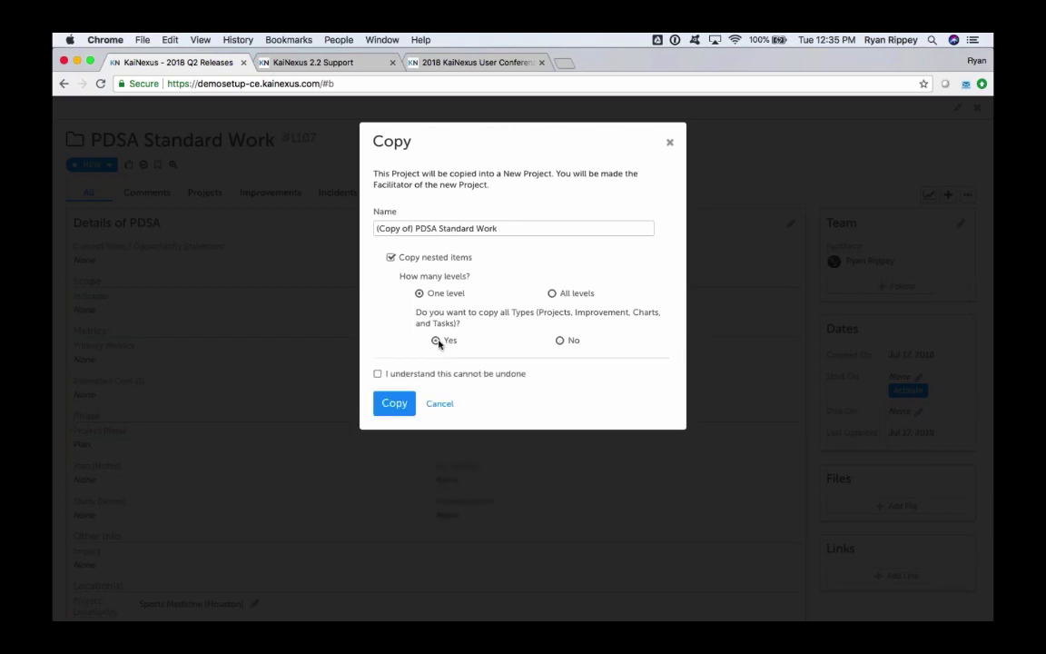
pyautogui.click(551, 293)
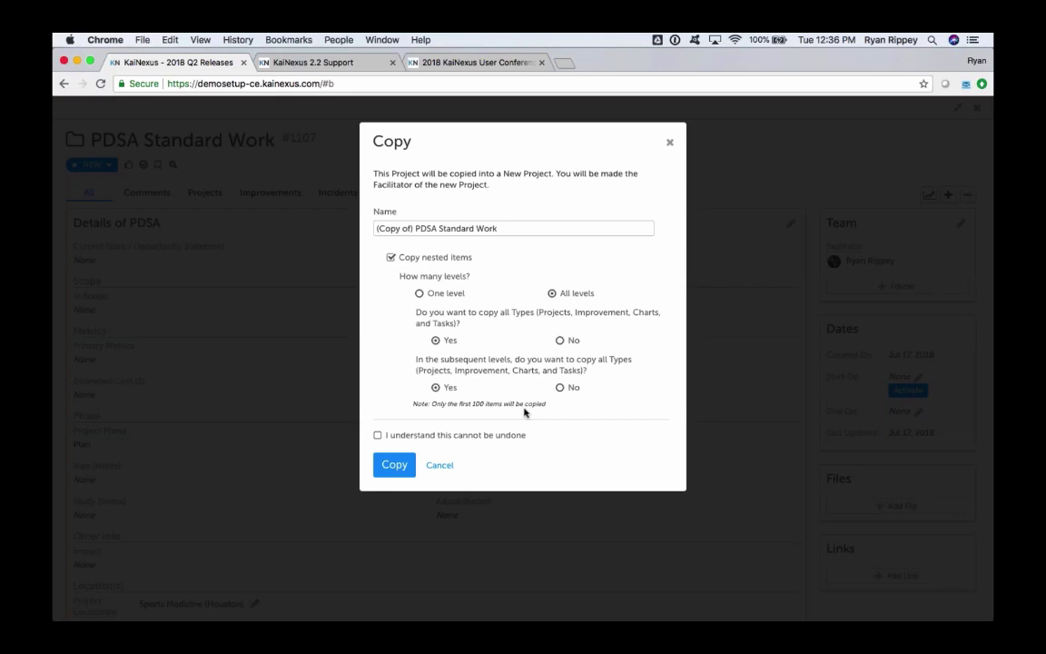
pyautogui.click(378, 436)
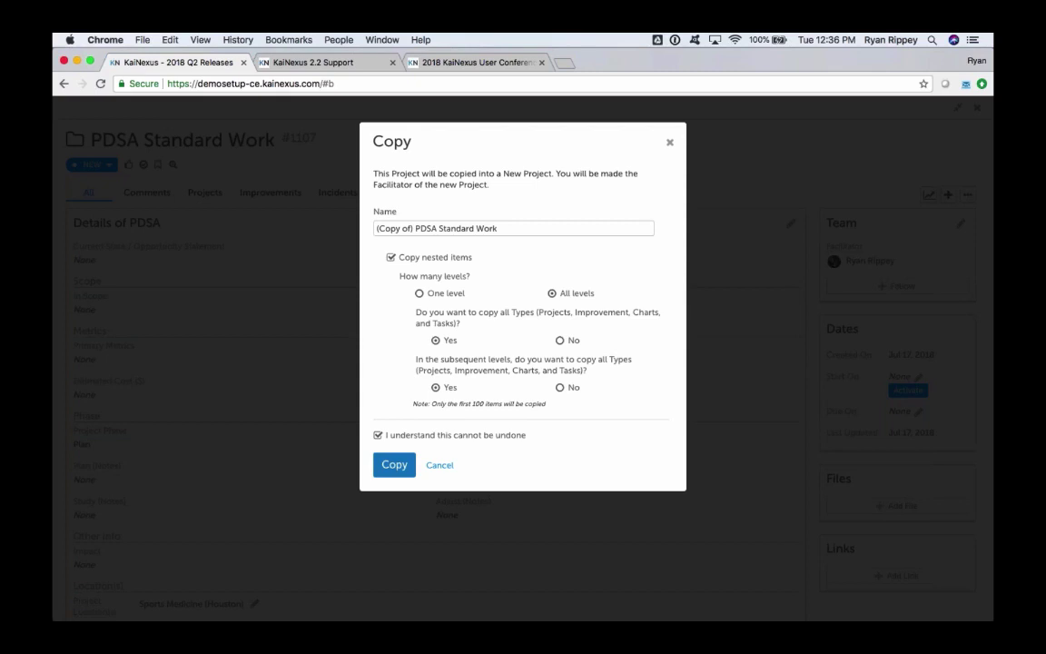
pyautogui.click(392, 465)
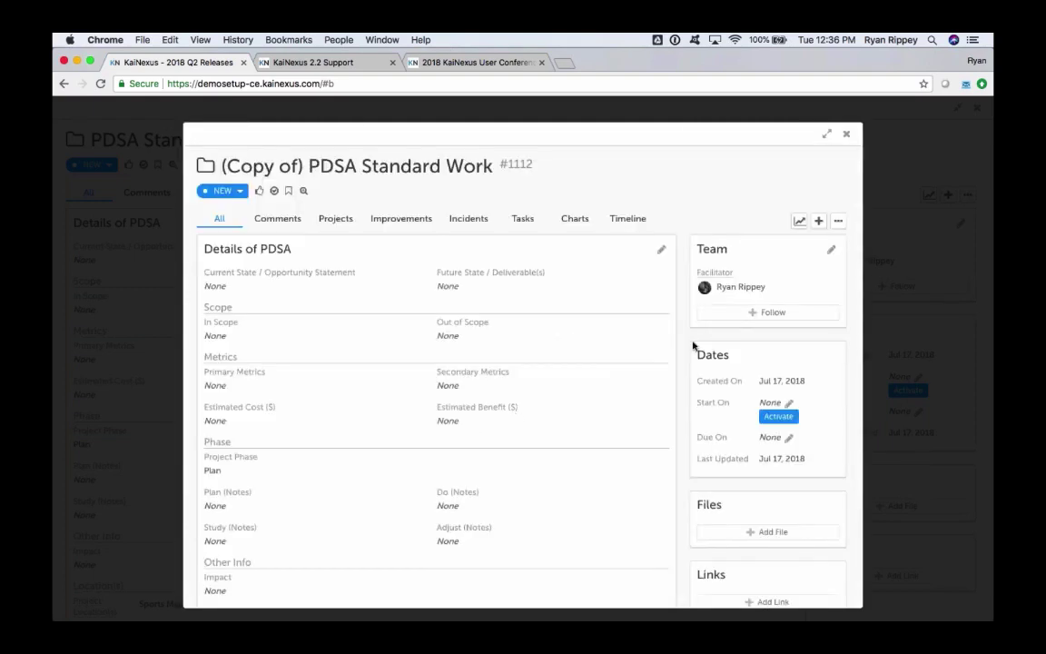
# Examine the copied project's task list, and close both the copy and the original project to return to the board
pyautogui.scroll(-5, 682, 365)
pyautogui.scroll(-4, 683, 366)
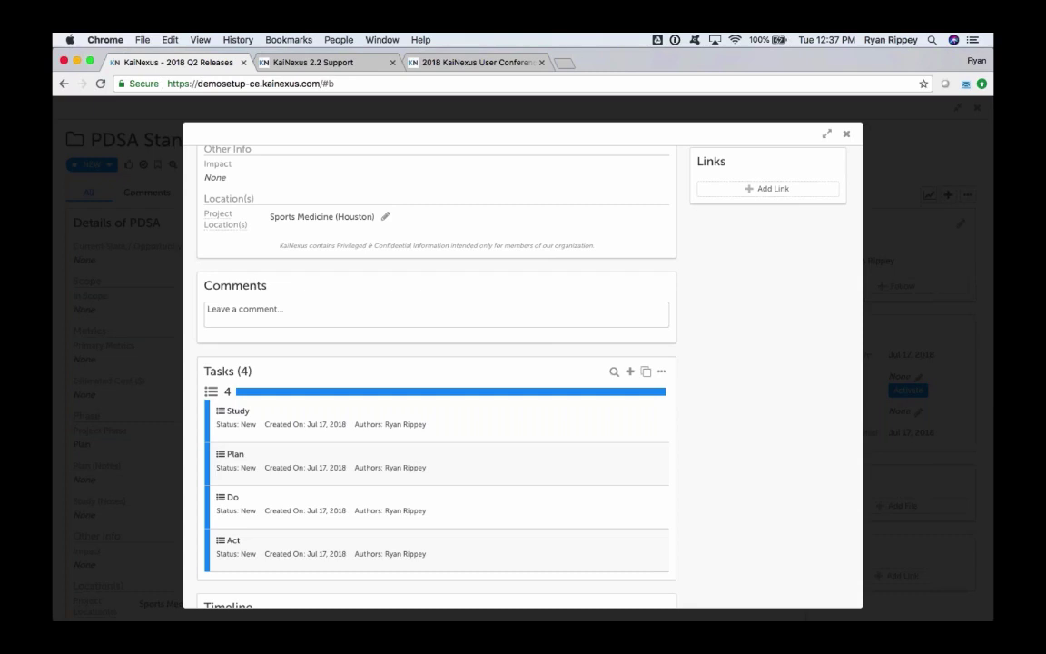
pyautogui.scroll(10, 722, 335)
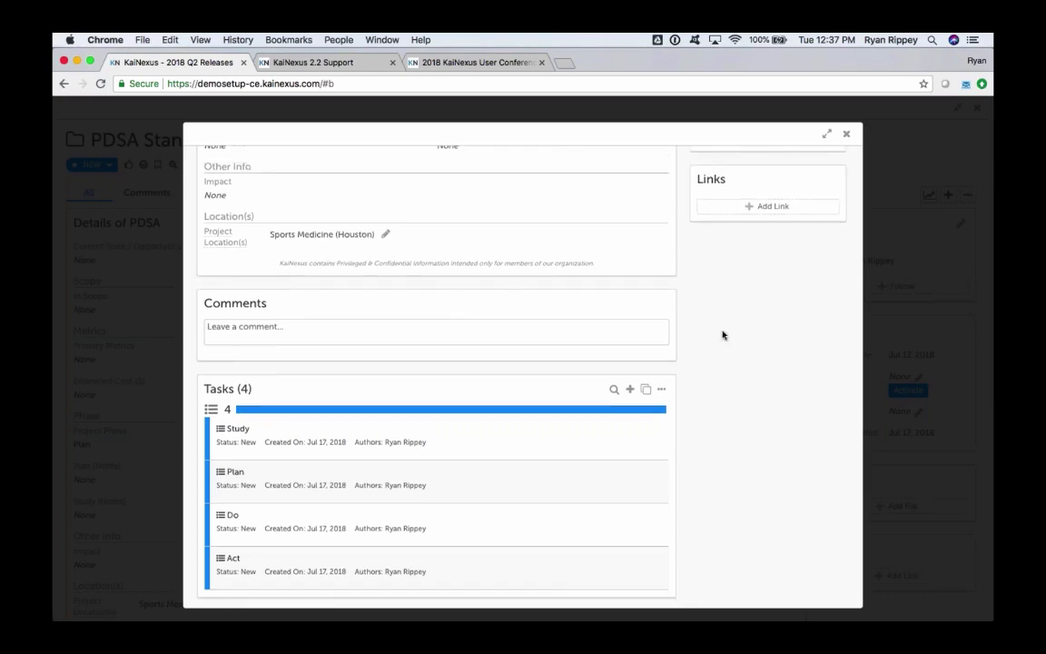
pyautogui.click(845, 135)
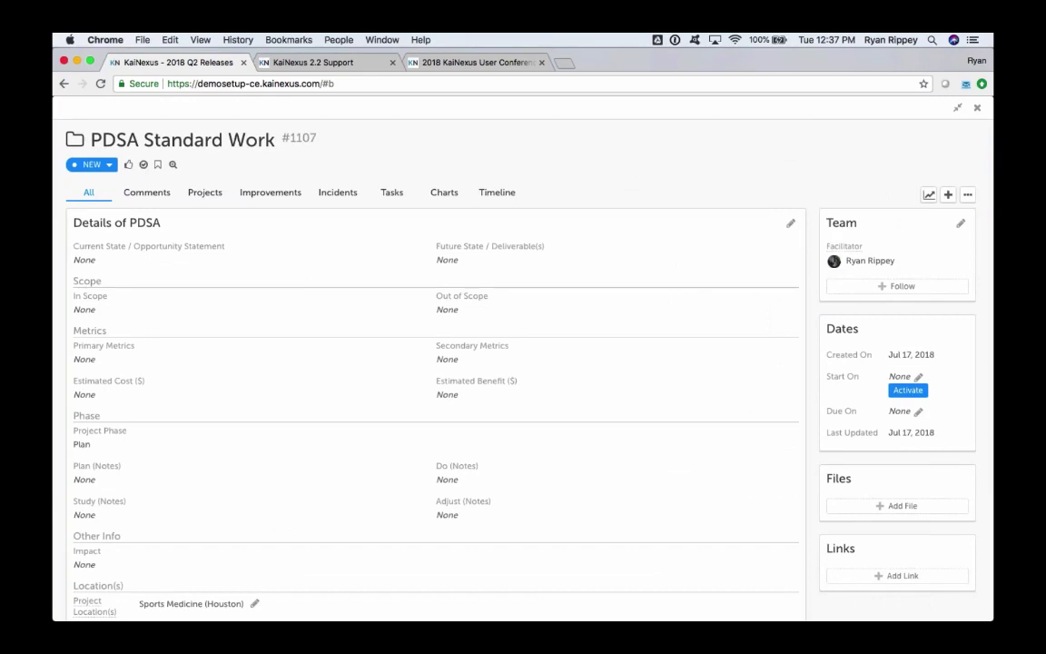
pyautogui.click(977, 107)
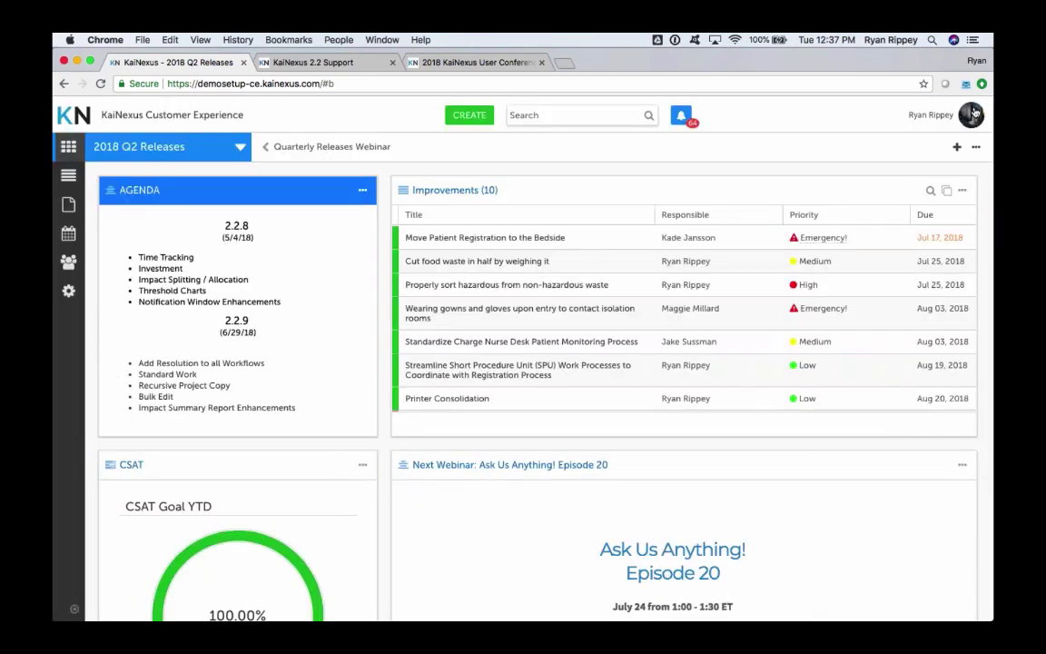
# Open the Org - All items list and enable Bulk Change for it
pyautogui.click(70, 177)
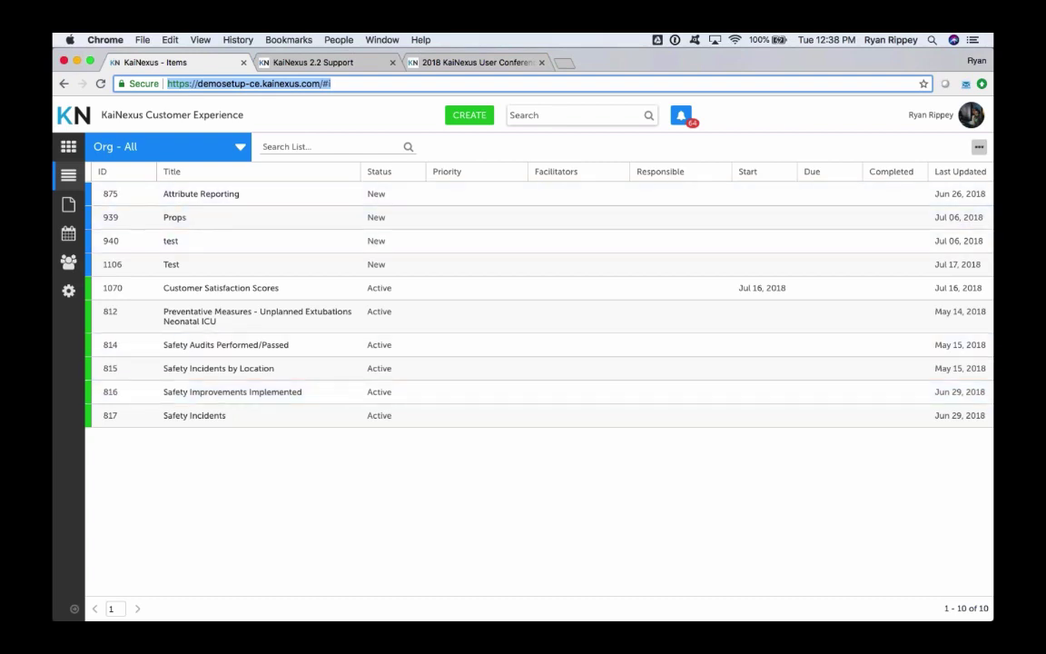
pyautogui.click(978, 146)
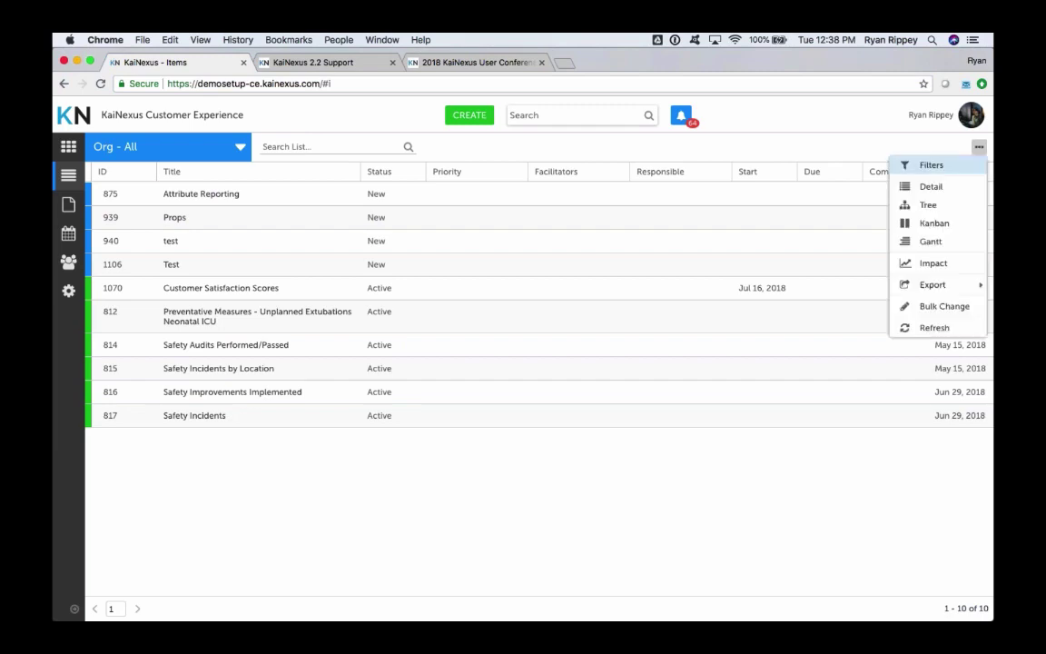
pyautogui.click(935, 307)
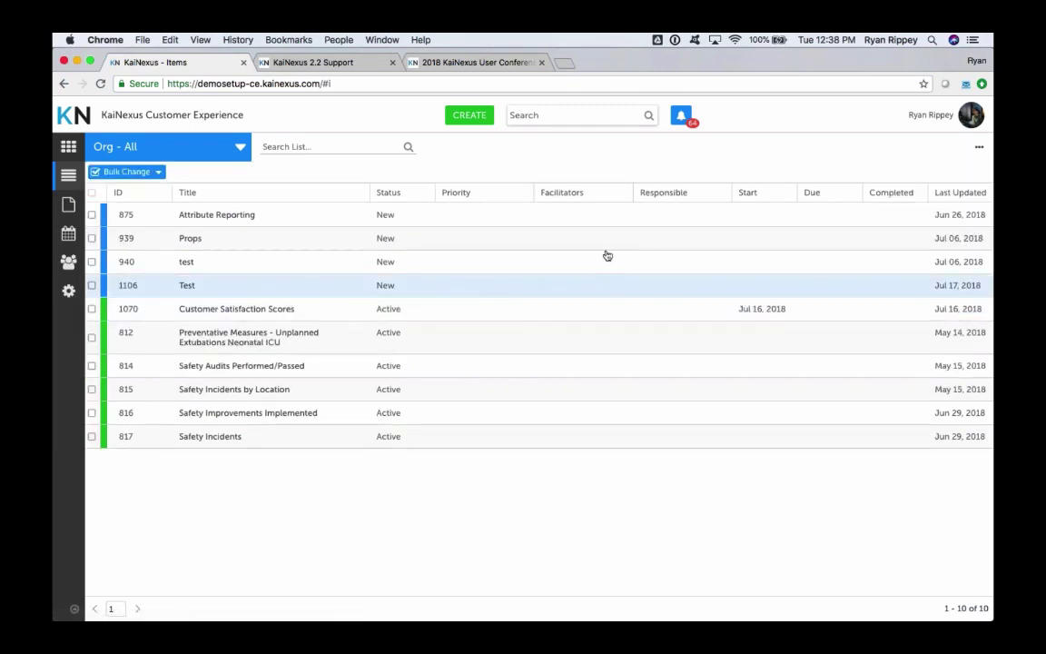
# Select the Attribute Reporting, Props and lowercase "test" items and examine the available bulk change actions without applying any
pyautogui.click(92, 214)
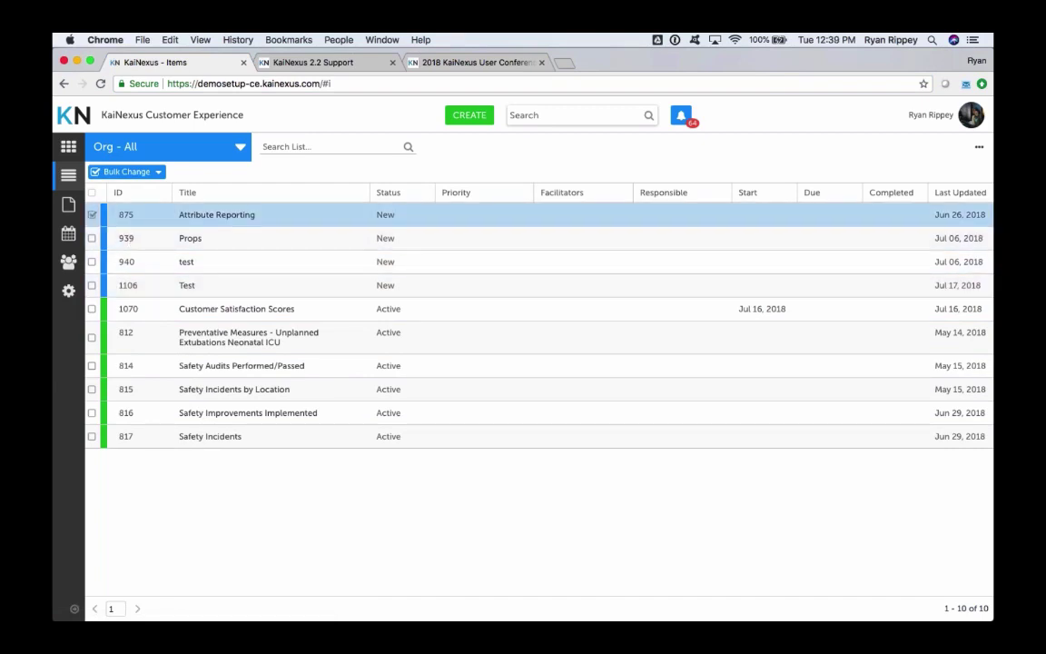
pyautogui.click(92, 237)
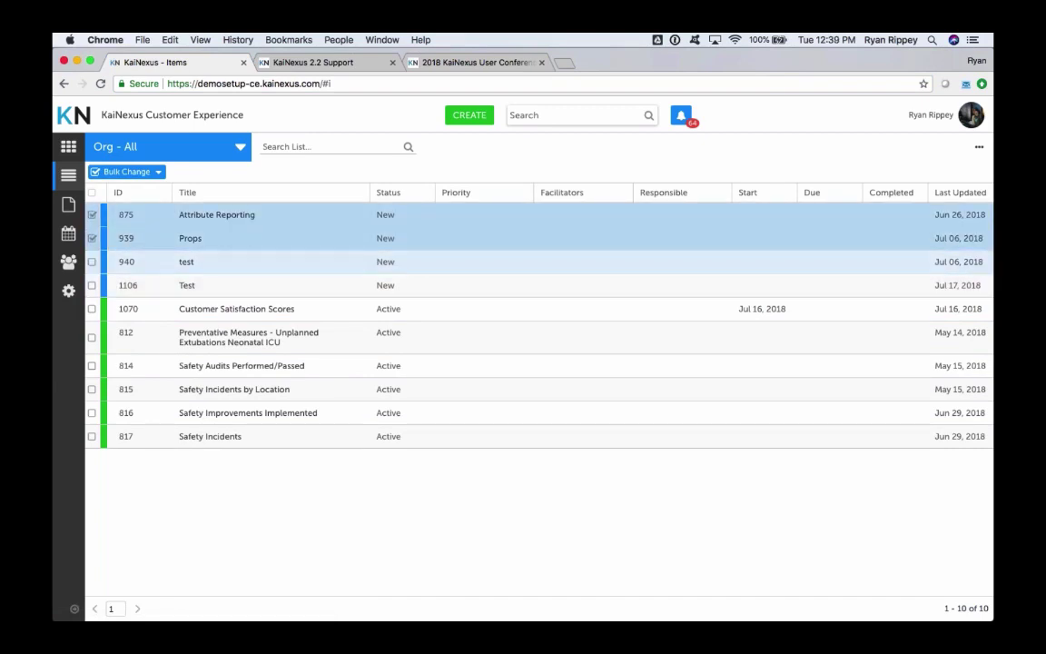
pyautogui.click(92, 263)
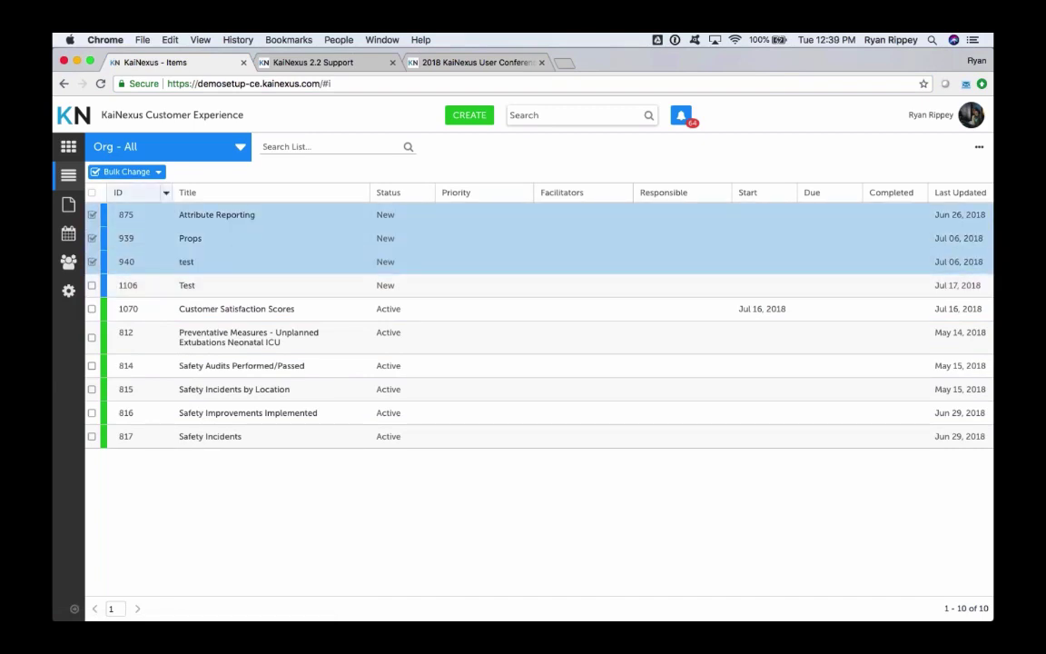
pyautogui.click(159, 172)
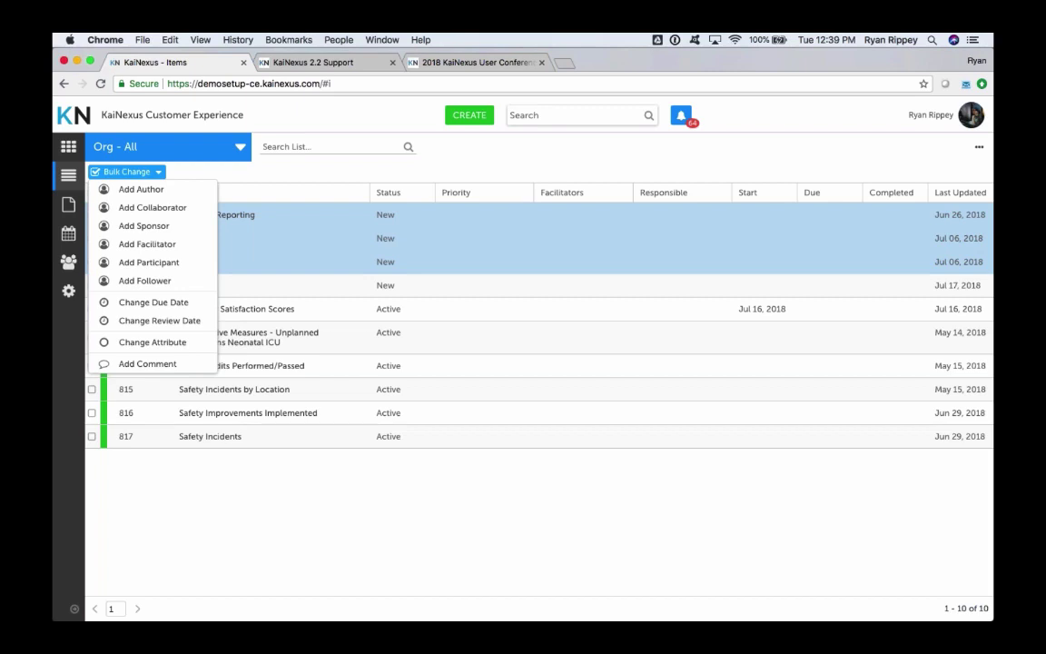
pyautogui.click(266, 176)
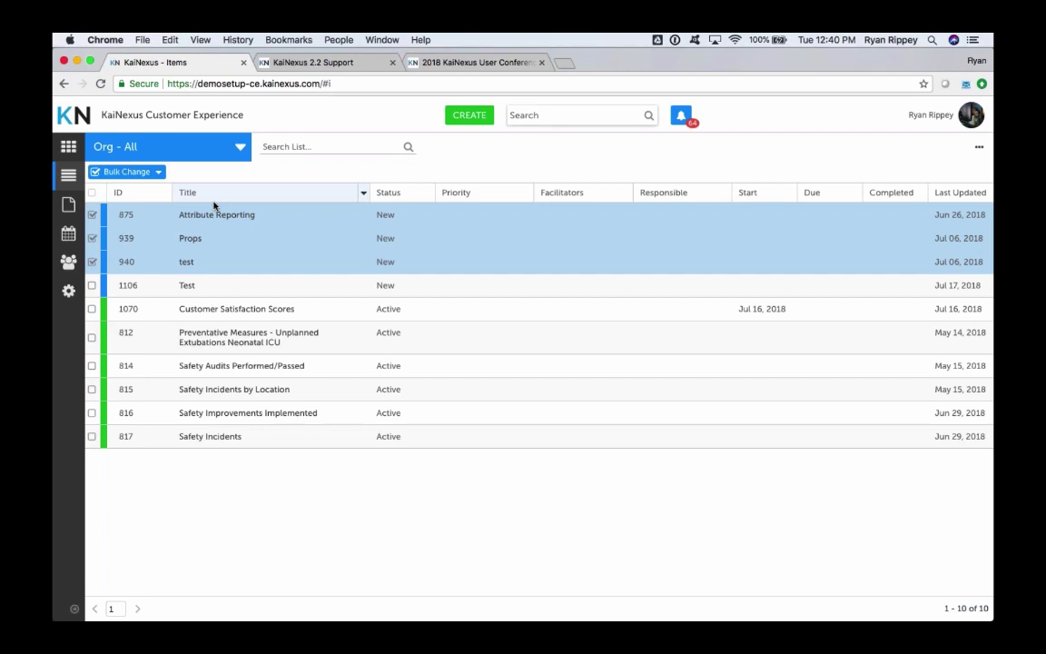
# Open the Impact Summary report from the impact reports
pyautogui.click(69, 205)
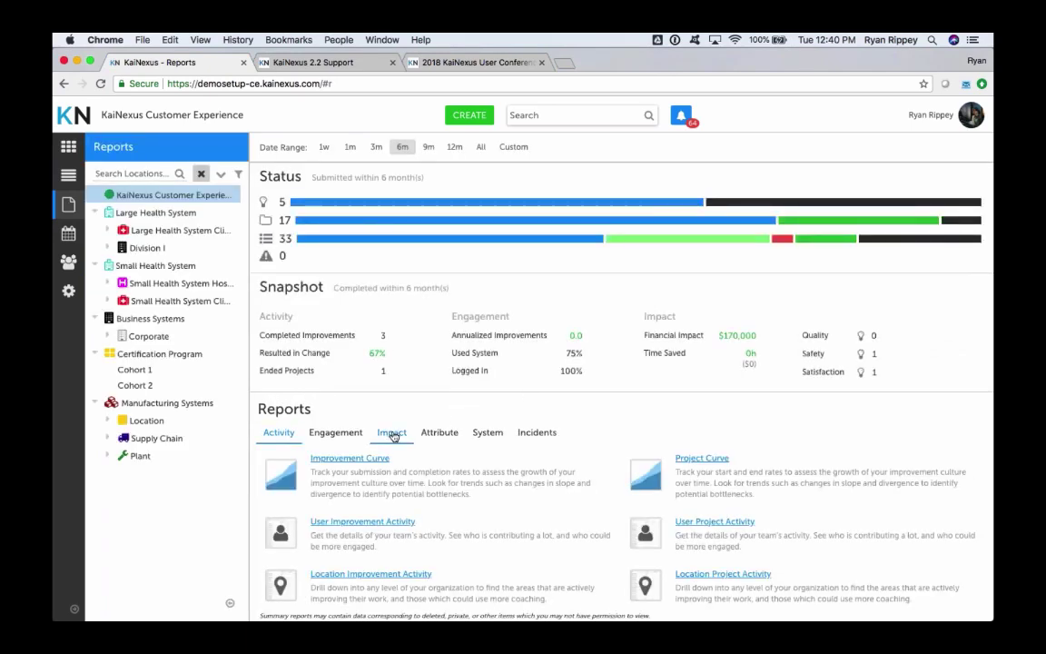
pyautogui.click(390, 434)
pyautogui.click(344, 458)
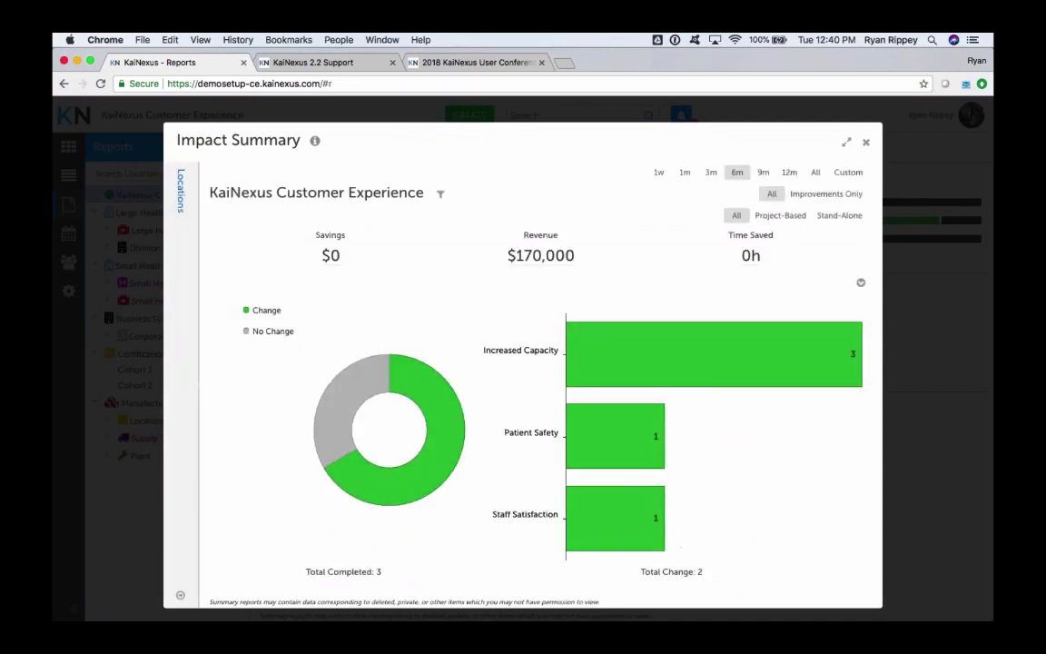
# Show the Impact Summary for the Large Health System location and expand the savings, revenue and time saved breakdown
pyautogui.click(179, 597)
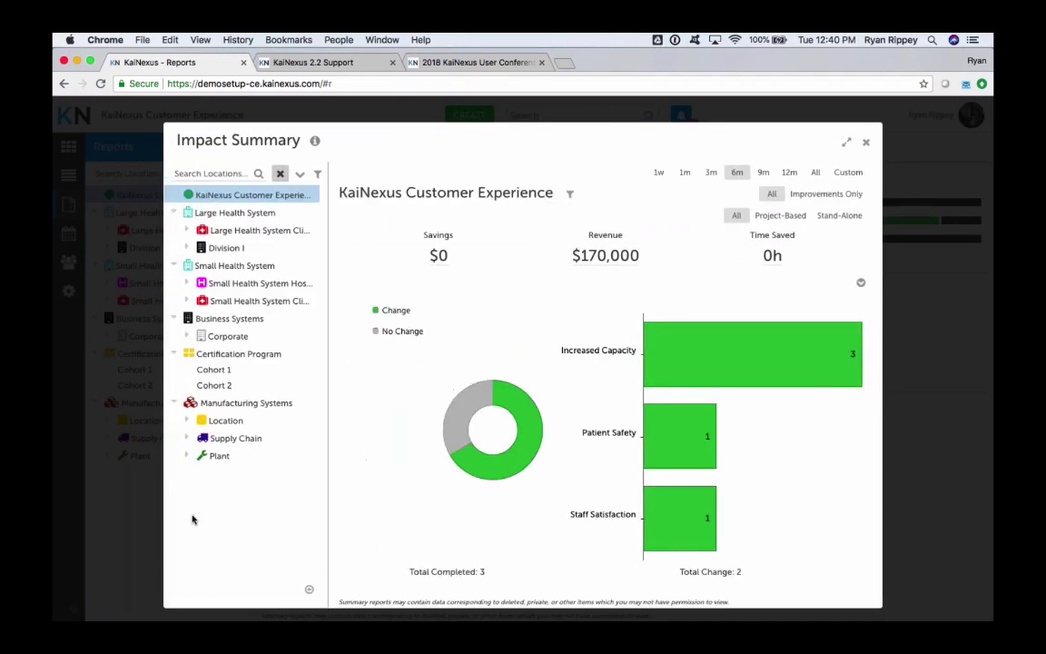
pyautogui.click(230, 215)
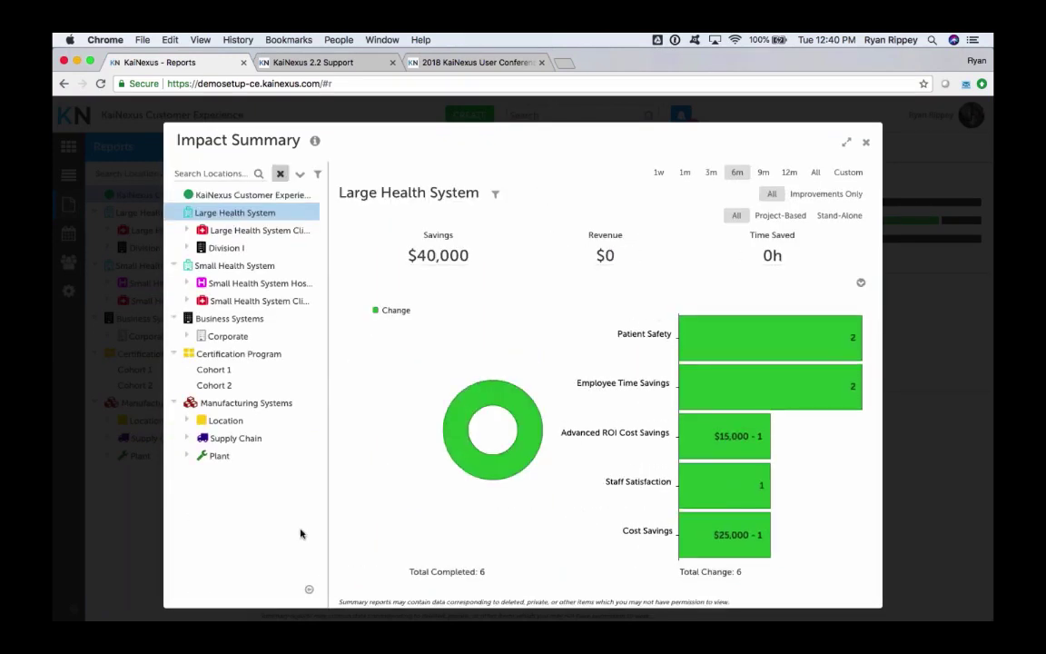
pyautogui.click(309, 589)
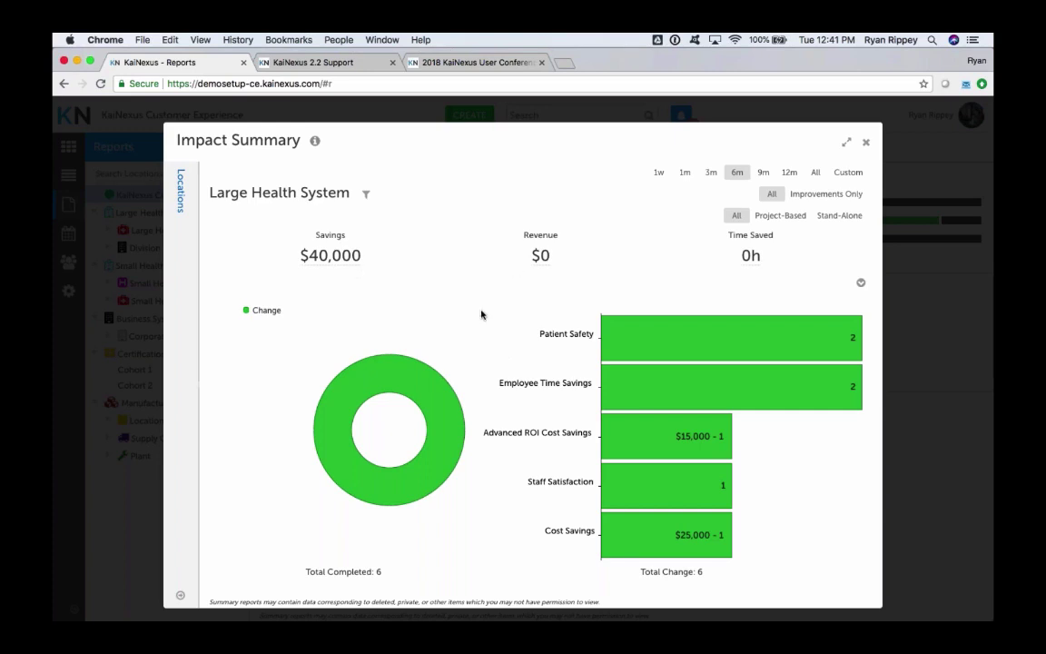
pyautogui.moveTo(334, 257)
pyautogui.click(860, 284)
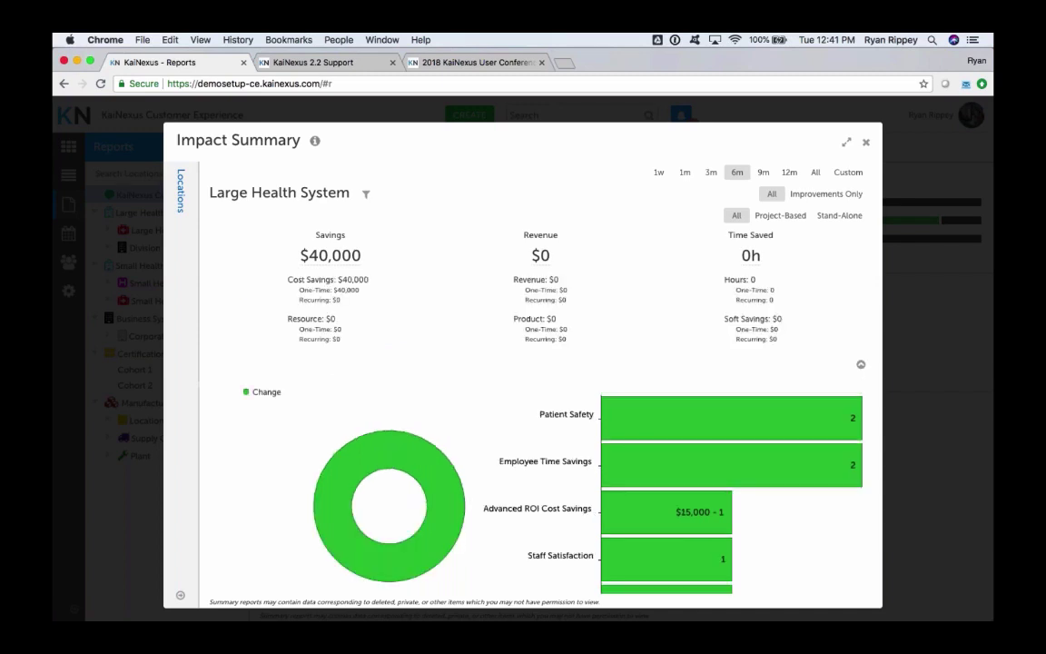